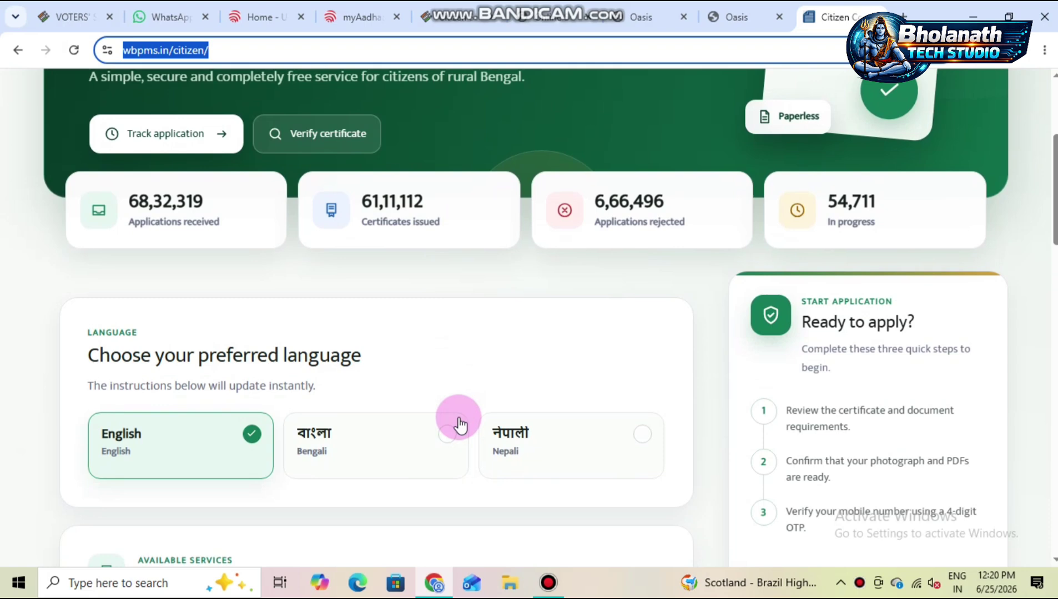
# - Open the wbpms.in/citizen Citizen Corner portal from the Google search results
pyautogui.scroll(-3, 460, 425)
pyautogui.scroll(5, 459, 425)
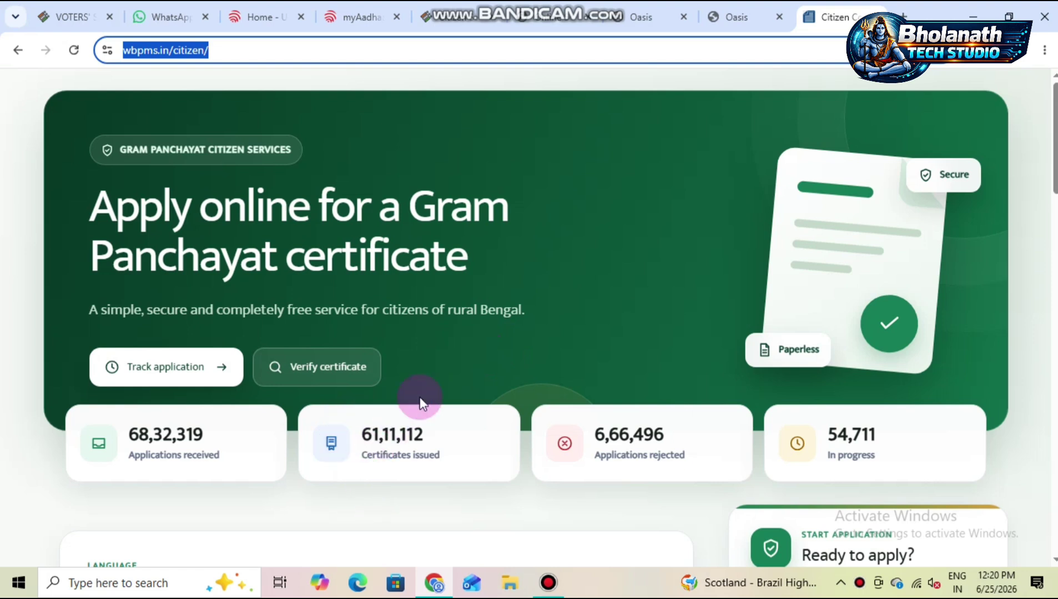
pyautogui.click(494, 219)
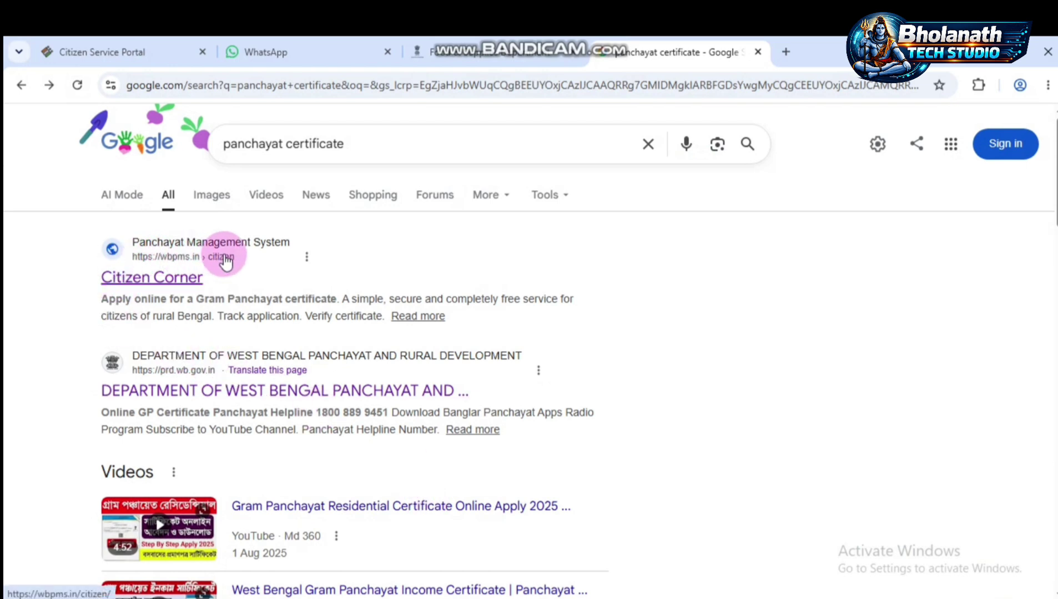
pyautogui.click(141, 278)
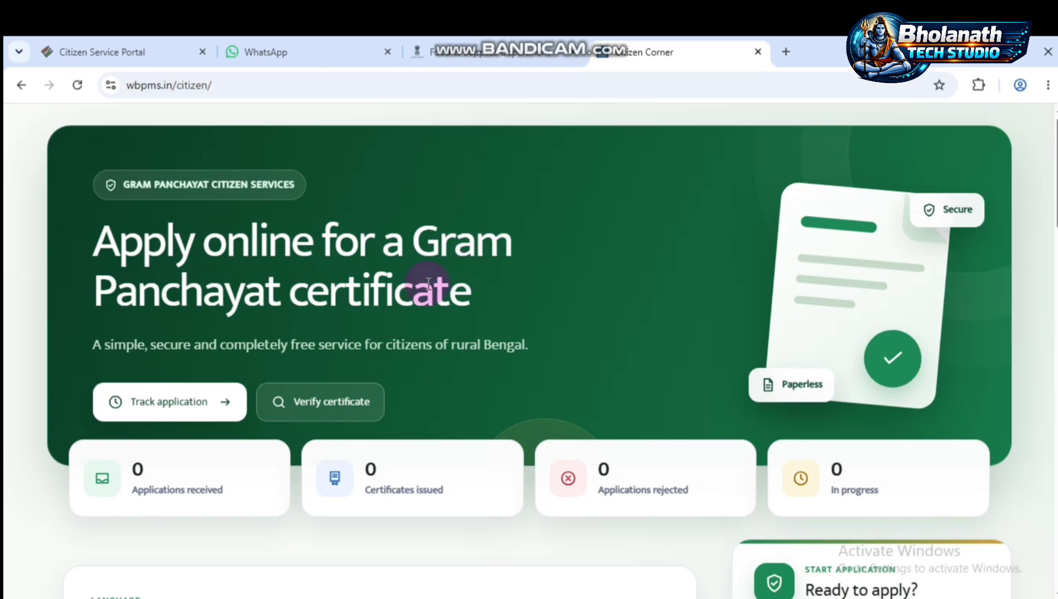
# - In the 'Ready to apply?' panel, tick the consent to apply to the Gram Panchayat Pradhan
pyautogui.scroll(-7, 347, 295)
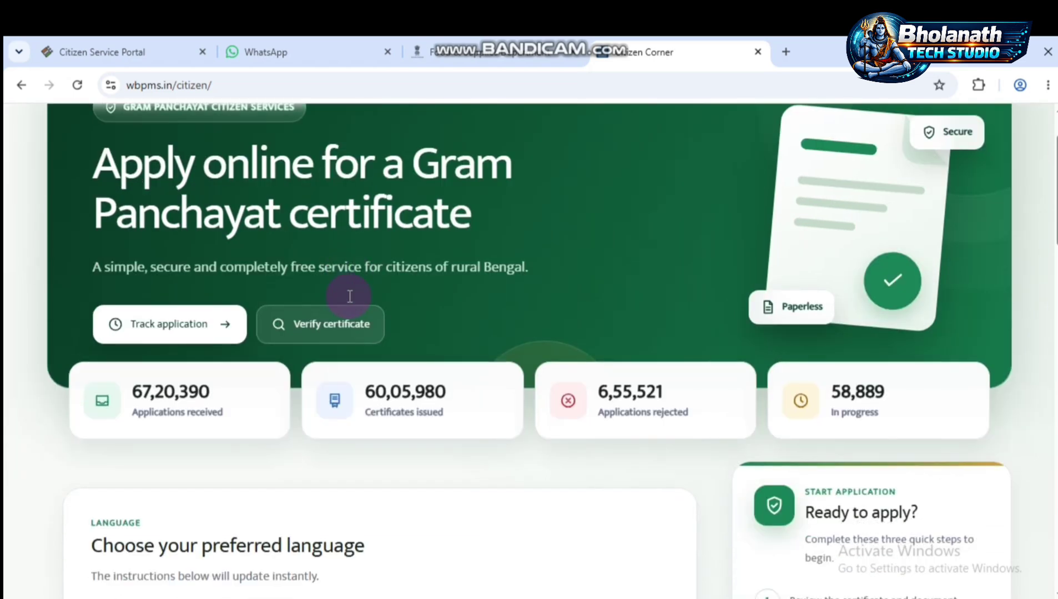
pyautogui.scroll(-6, 348, 295)
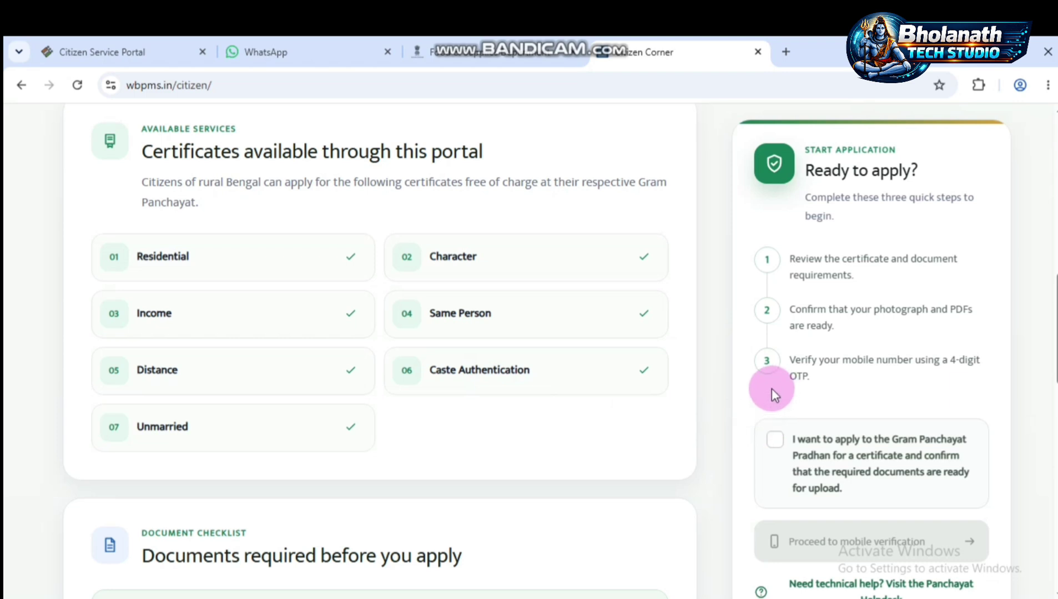
pyautogui.click(777, 441)
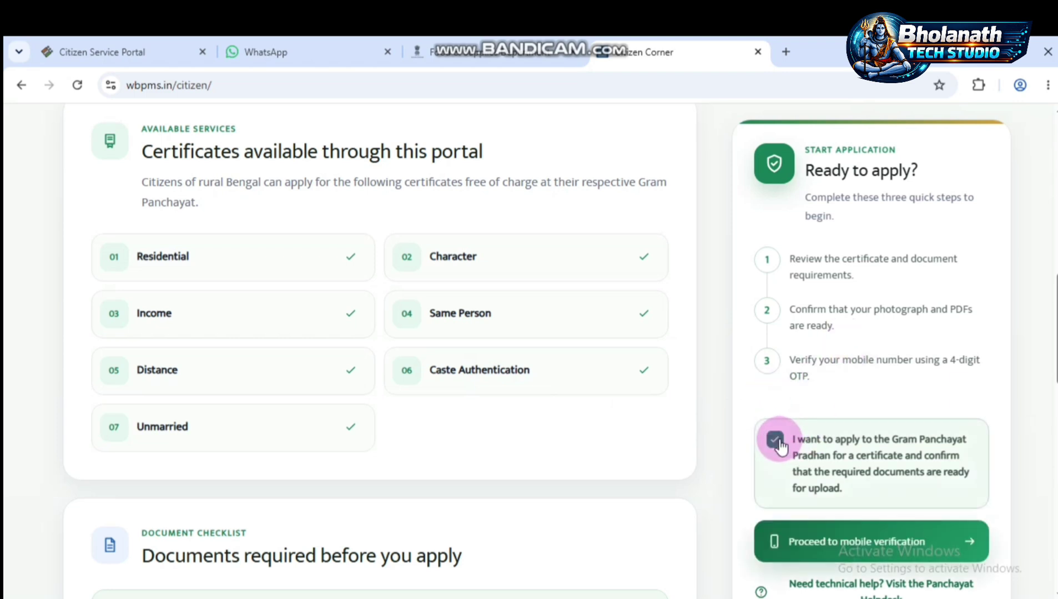
# - Verify the applicant's mobile number with the received OTP to reach the certificate application form
pyautogui.click(842, 543)
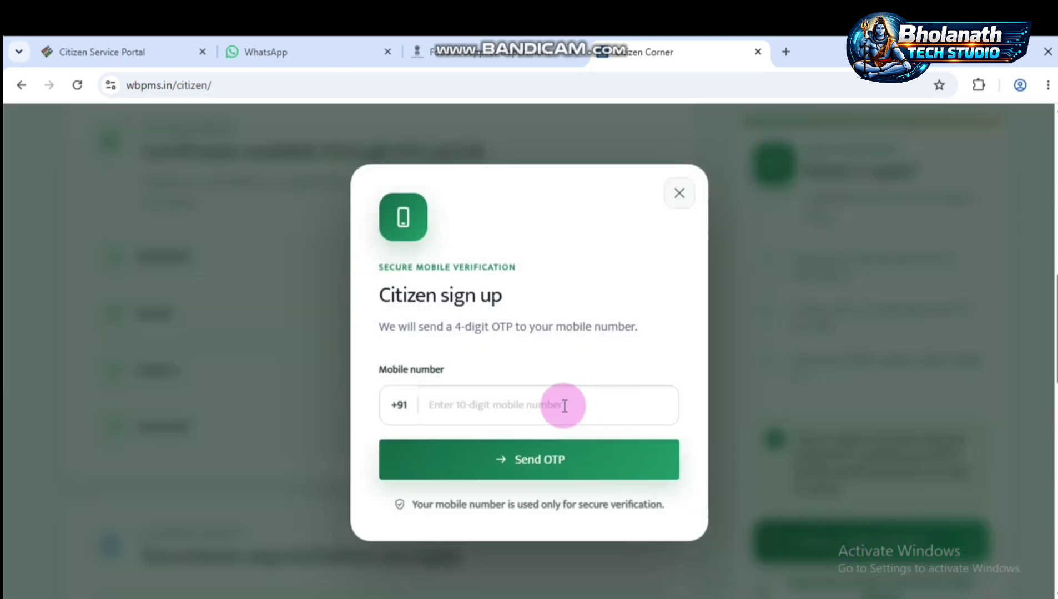
pyautogui.click(482, 400)
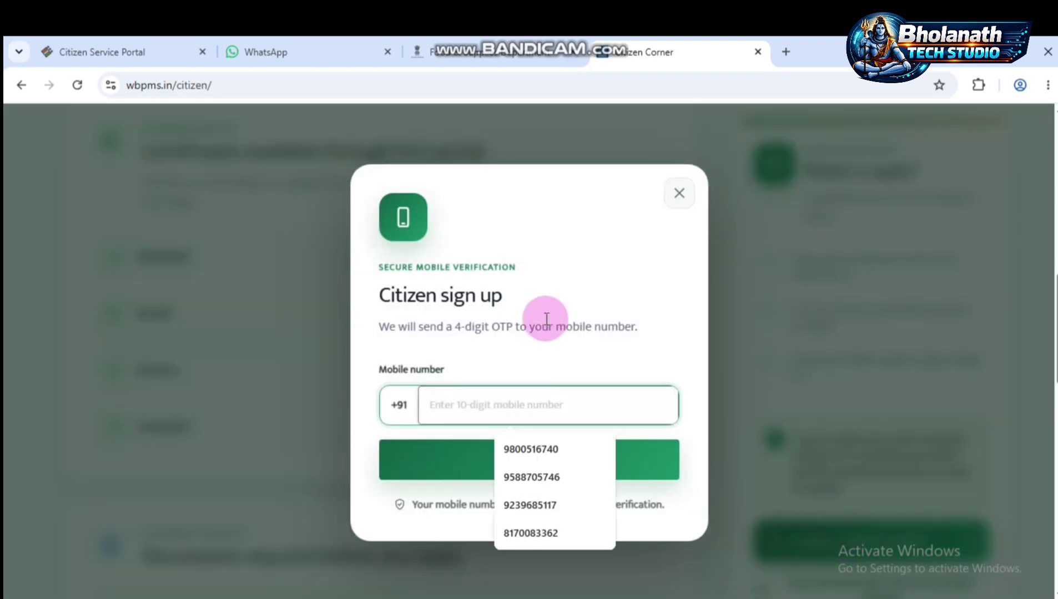
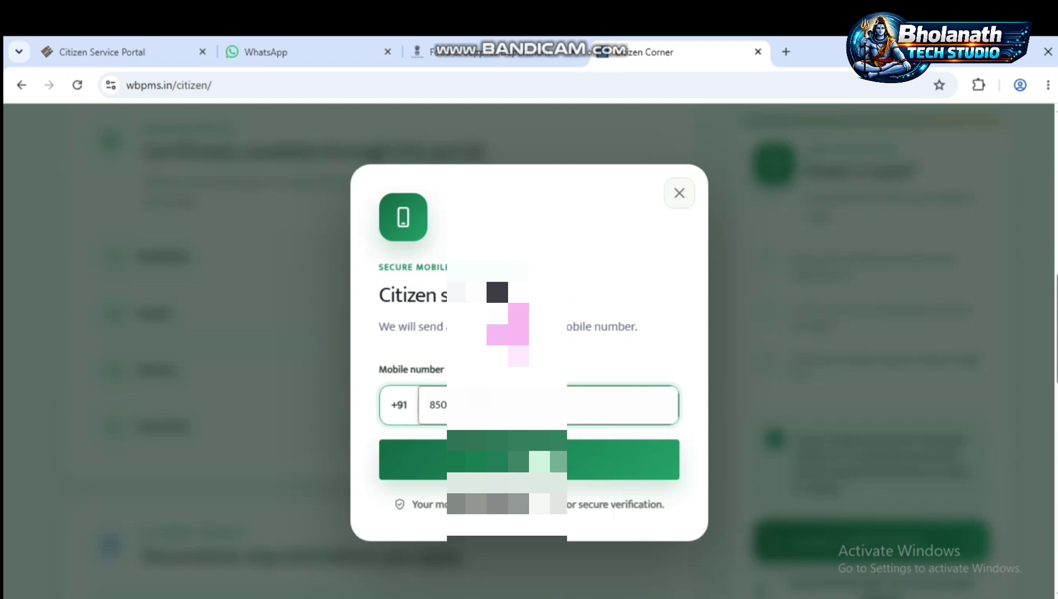
pyautogui.click(507, 464)
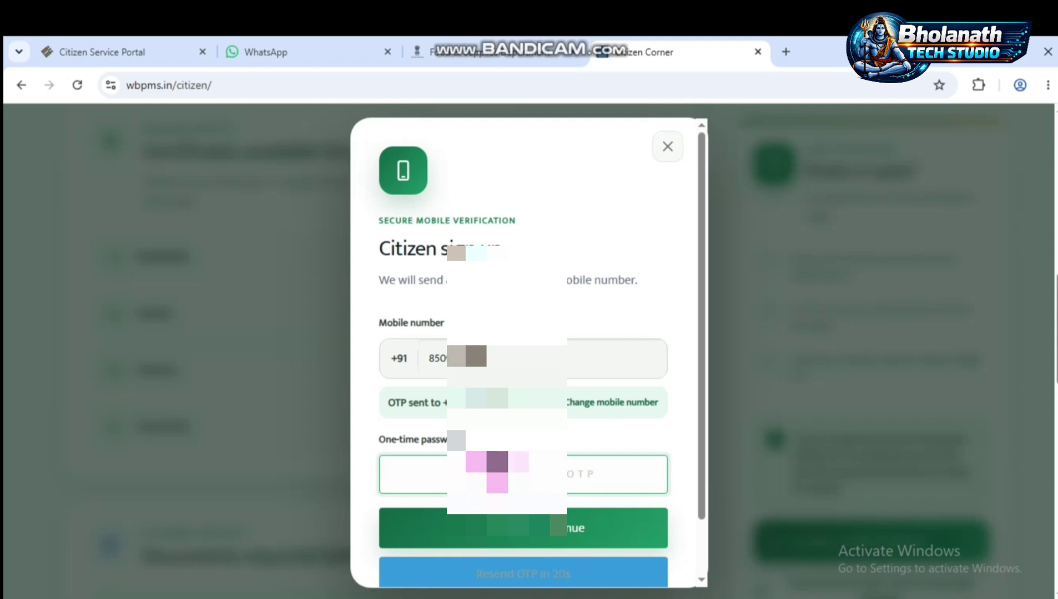
pyautogui.write('1')
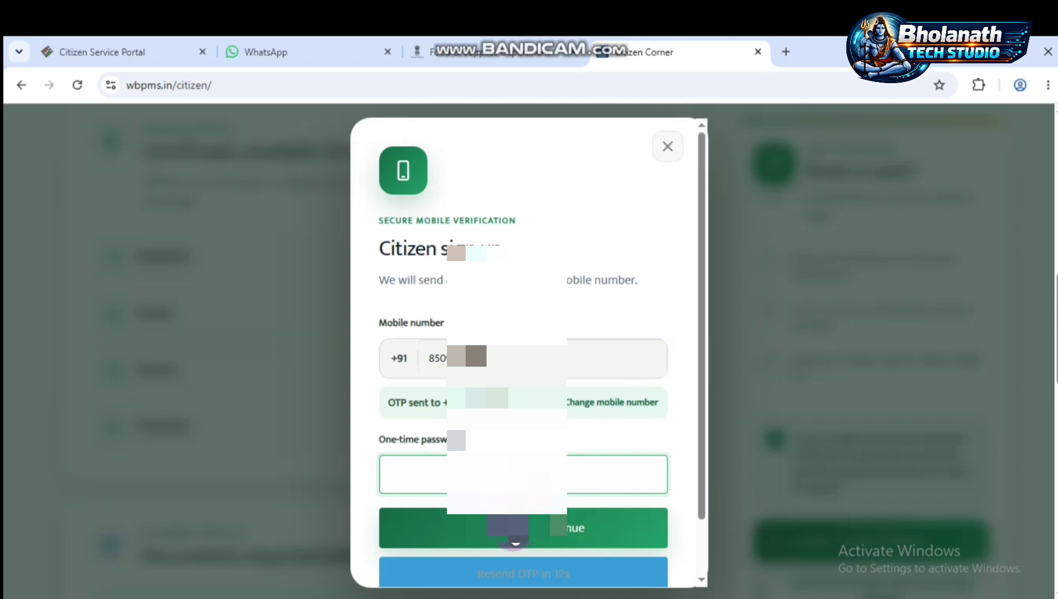
pyautogui.click(515, 541)
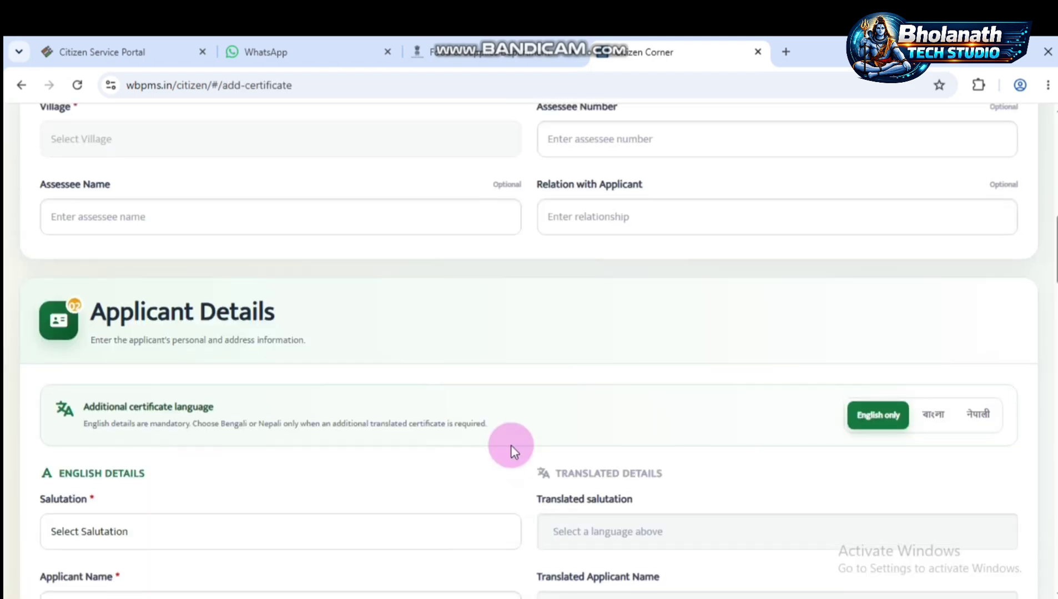
# - Select District UTTAR DINAJPUR and Block KALIAGANJ in Gram Panchayat Details
pyautogui.scroll(12, 511, 445)
pyautogui.scroll(2, 510, 444)
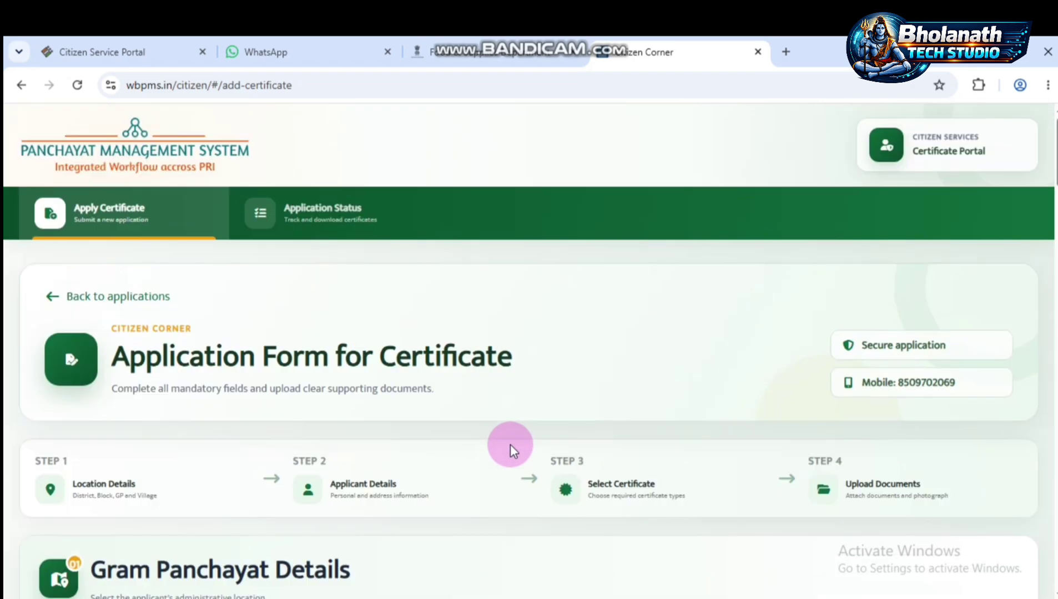
pyautogui.scroll(-2, 510, 444)
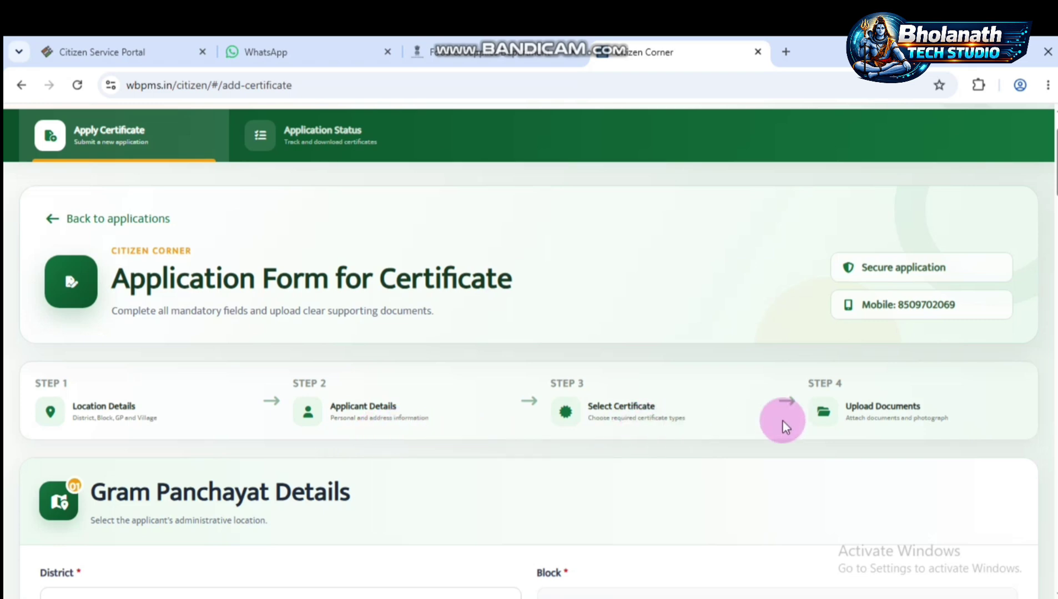
pyautogui.scroll(-4, 480, 436)
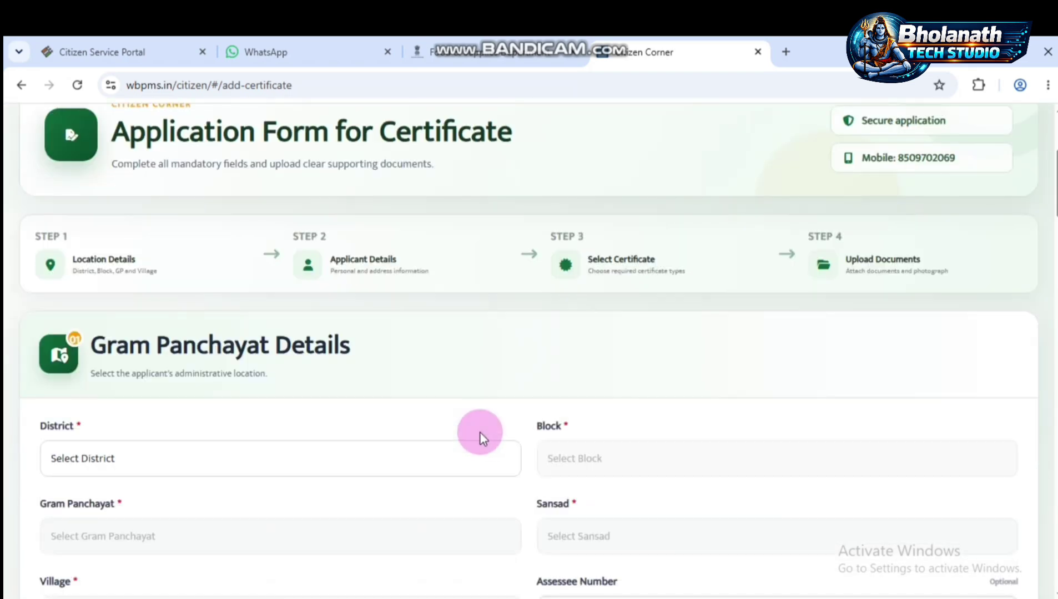
pyautogui.click(289, 381)
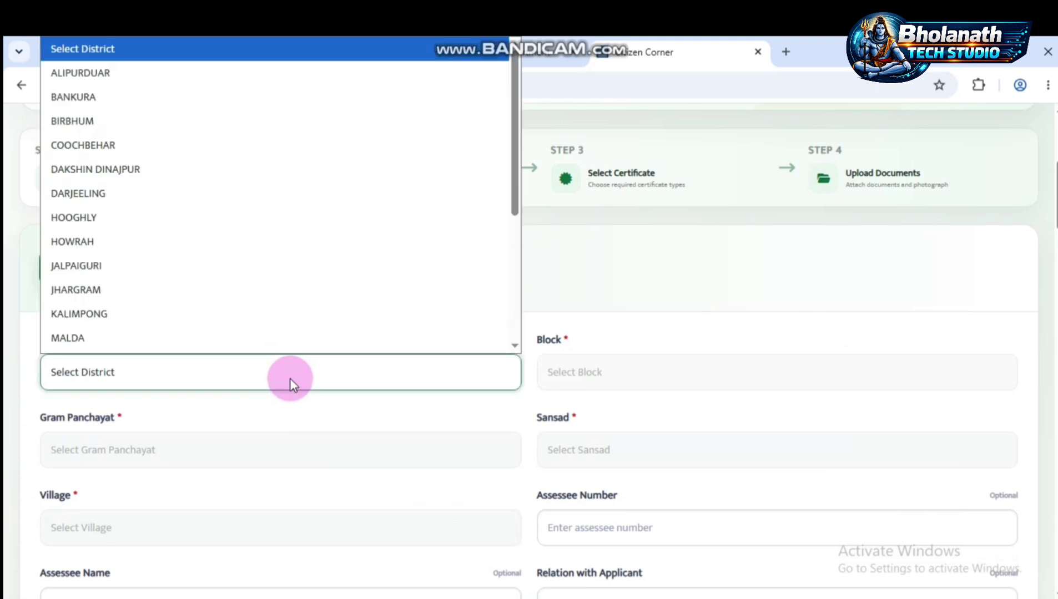
pyautogui.scroll(-4, 232, 275)
pyautogui.click(185, 337)
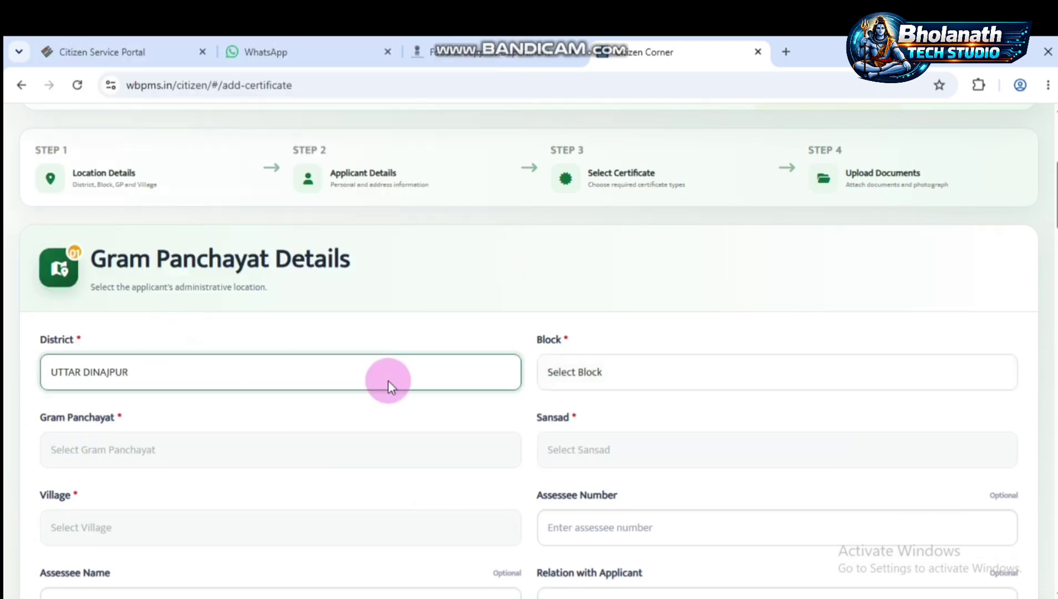
pyautogui.click(603, 368)
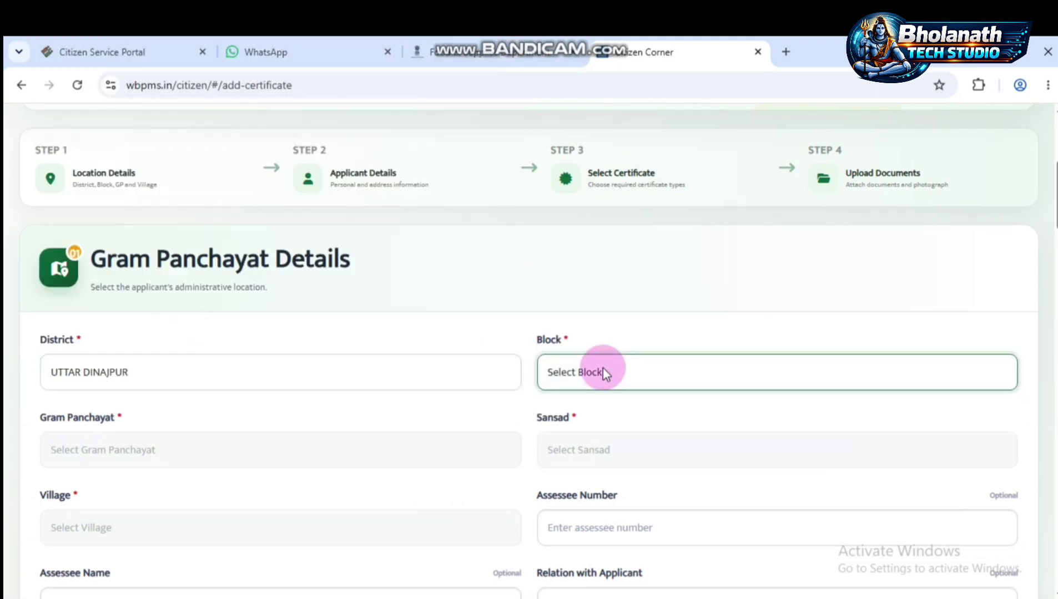
pyautogui.click(709, 376)
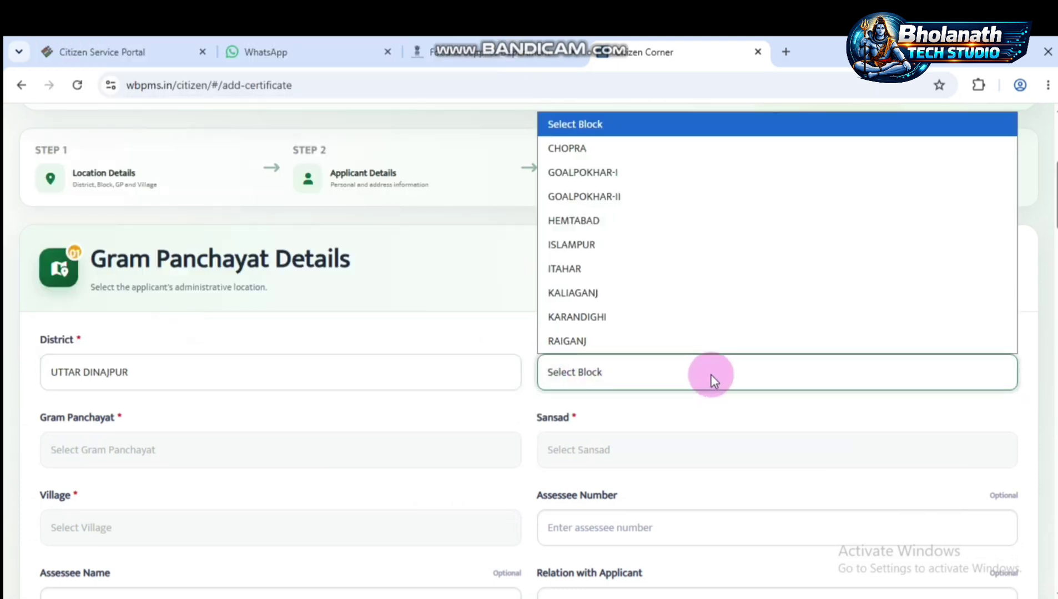
pyautogui.click(647, 300)
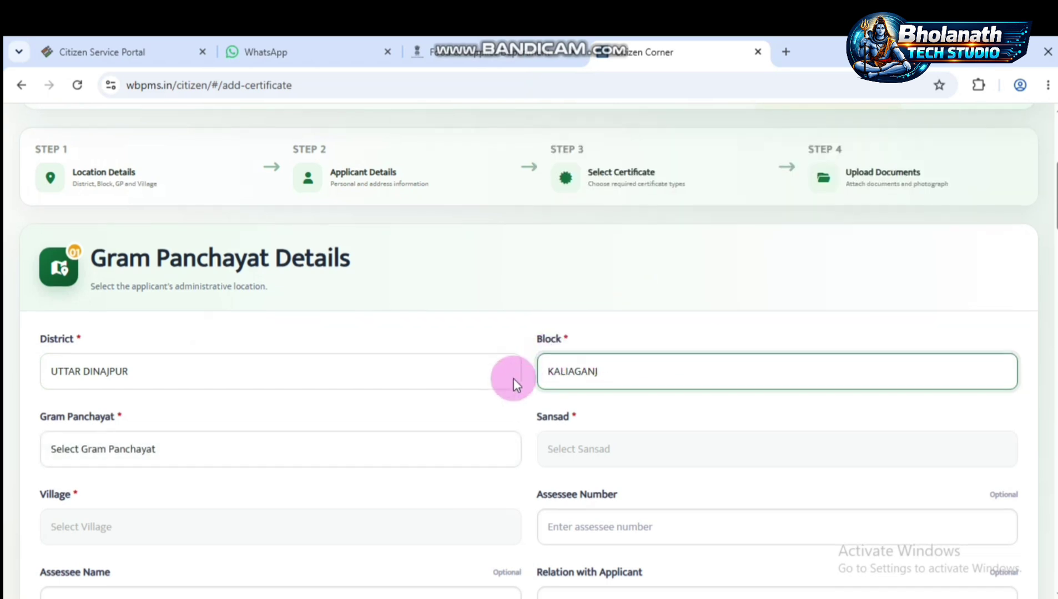
# - Choose Gram Panchayat ANANTAPUR, Sansad ANANTAPUR / III and Village SADIPUR, skipping the optional assessee fields
pyautogui.scroll(-3, 508, 377)
pyautogui.click(253, 301)
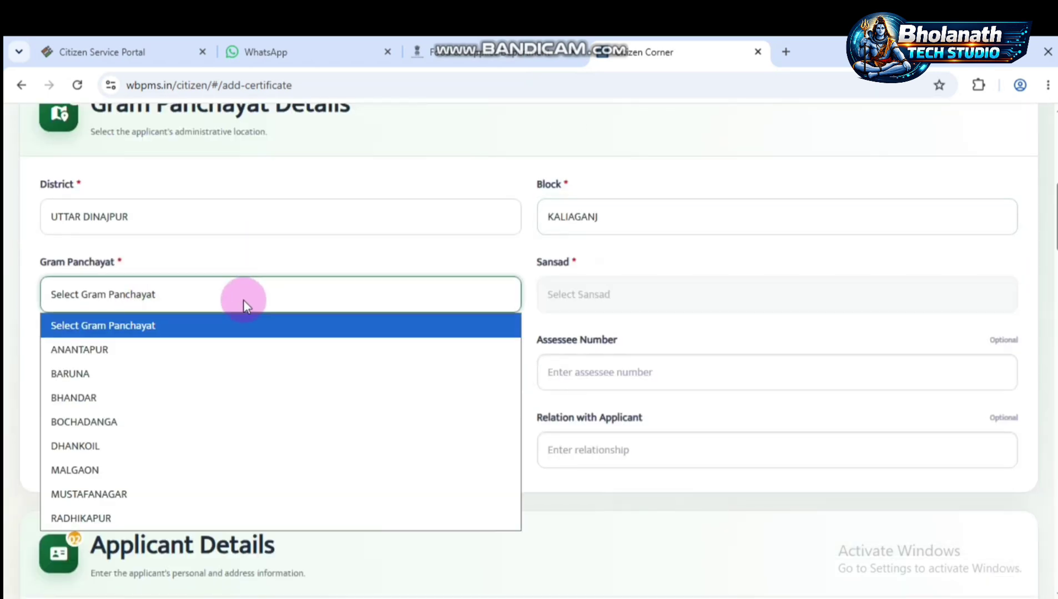
pyautogui.click(145, 348)
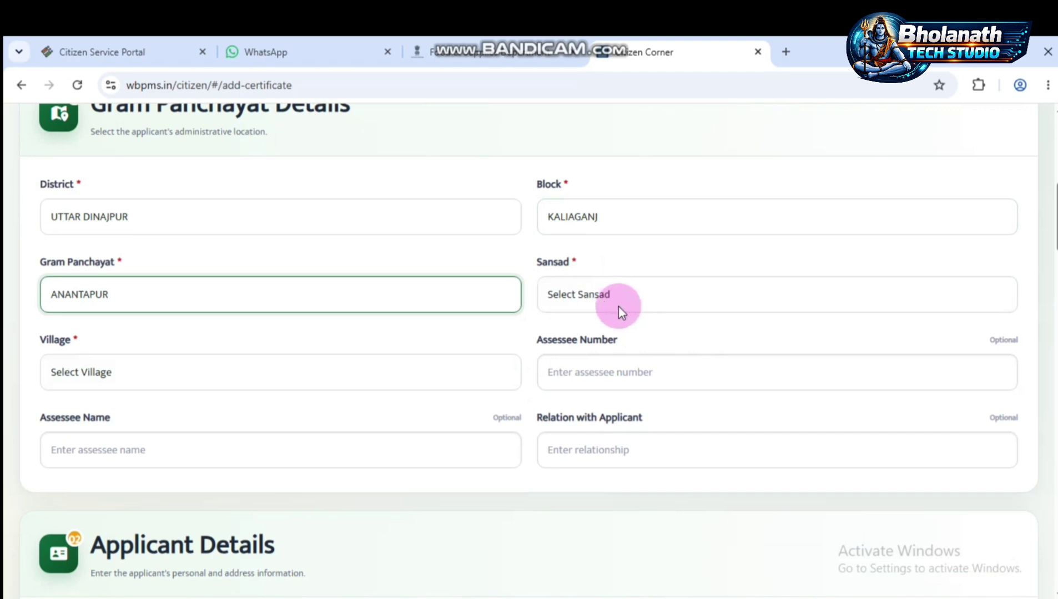
pyautogui.click(625, 292)
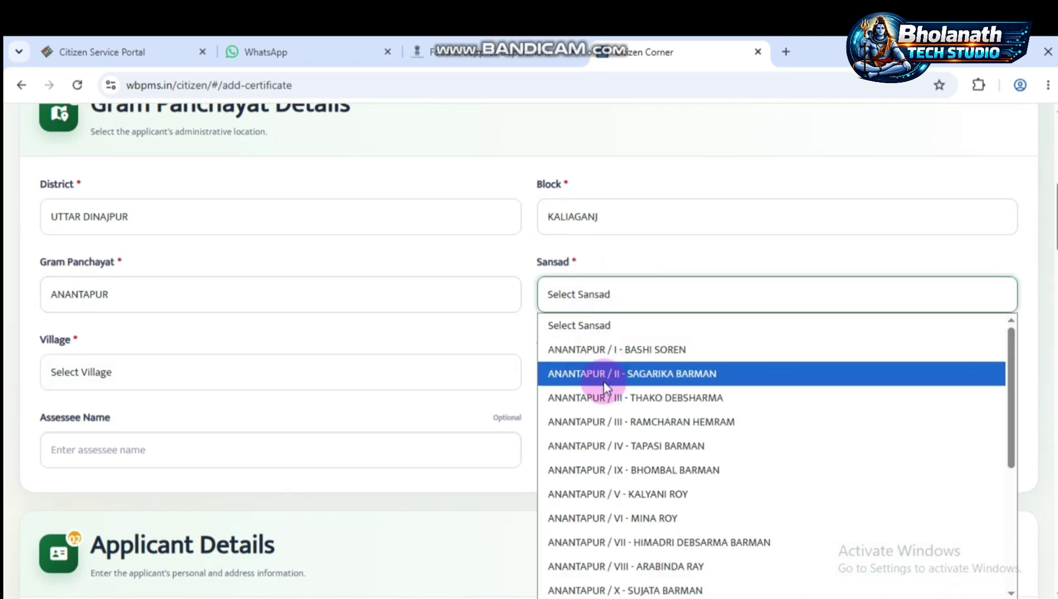
pyautogui.click(598, 399)
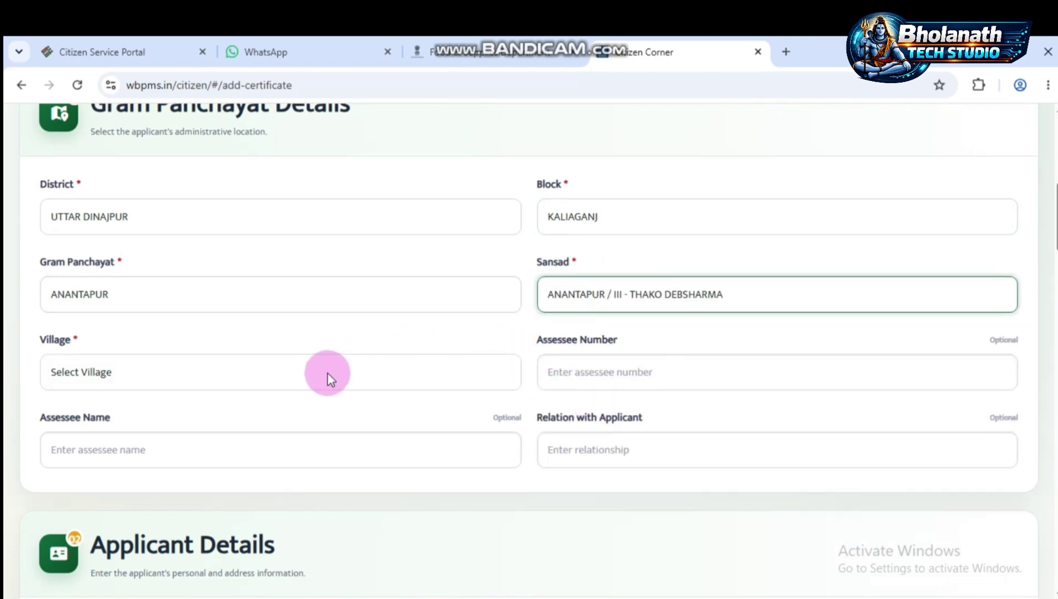
pyautogui.click(367, 367)
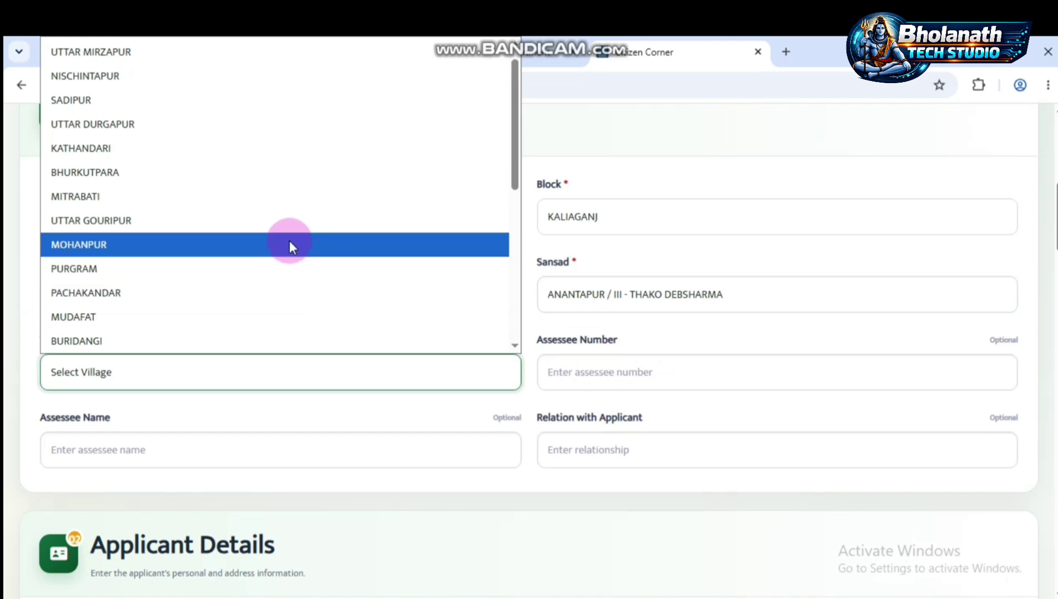
pyautogui.click(134, 101)
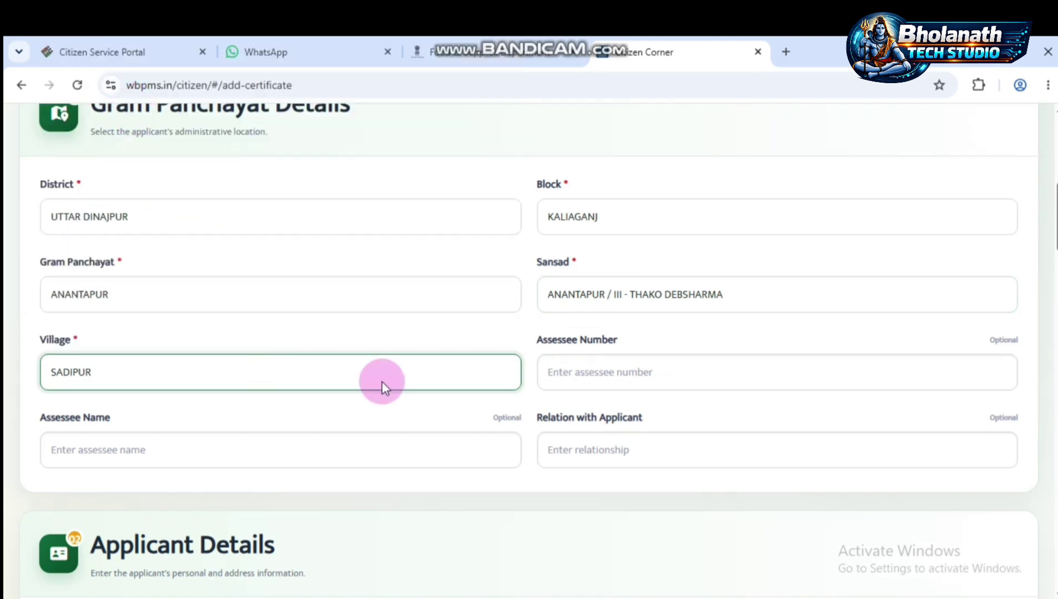
pyautogui.click(603, 377)
pyautogui.click(217, 448)
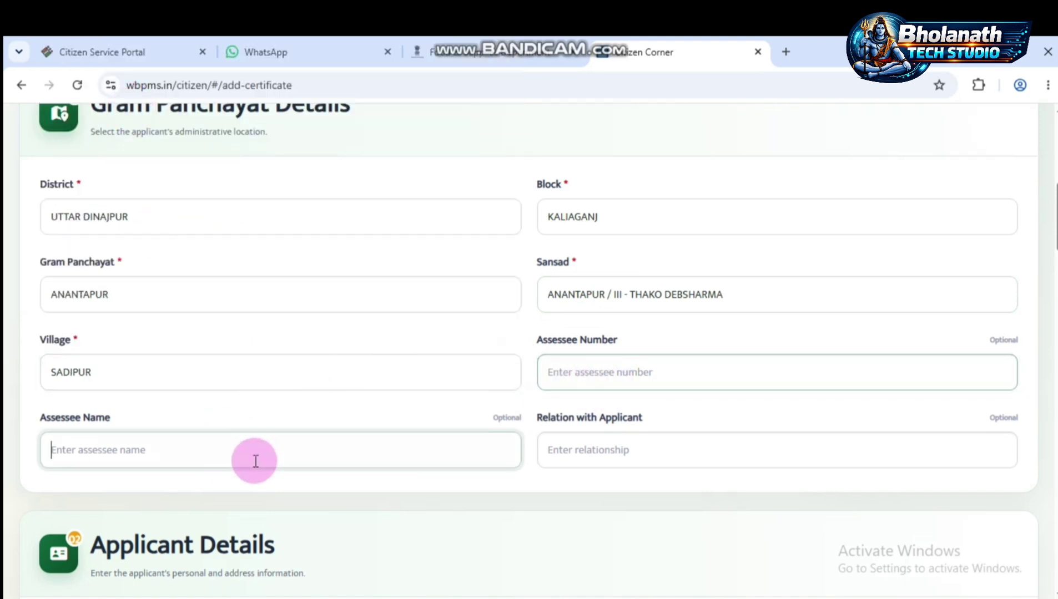
pyautogui.click(594, 463)
pyautogui.scroll(-7, 468, 439)
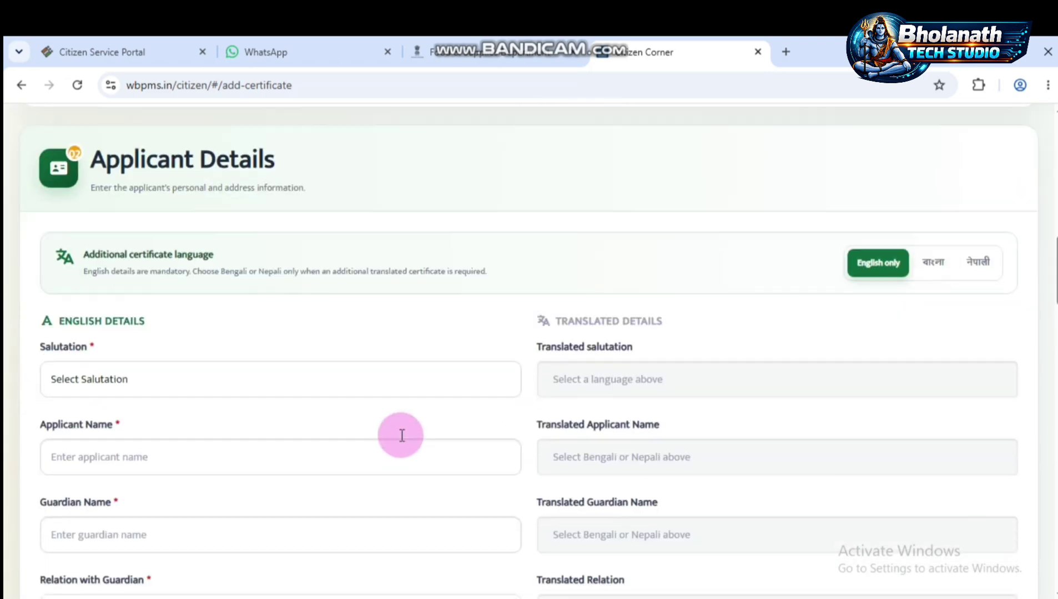
# - Set salutation Mr., enter the applicant's and guardian's names, and choose relation Father
pyautogui.click(309, 388)
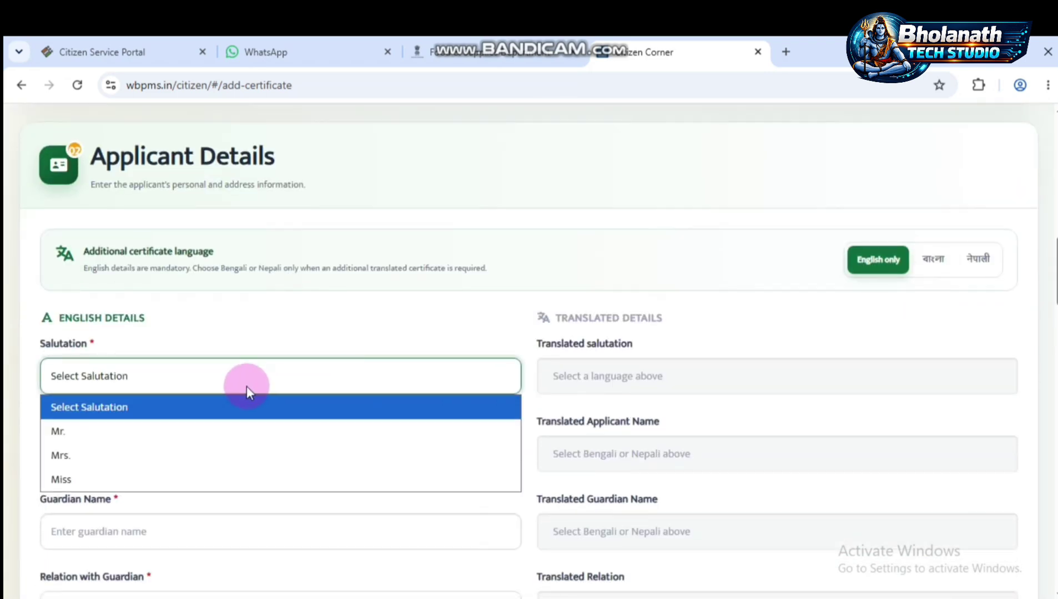
pyautogui.click(98, 438)
pyautogui.click(216, 462)
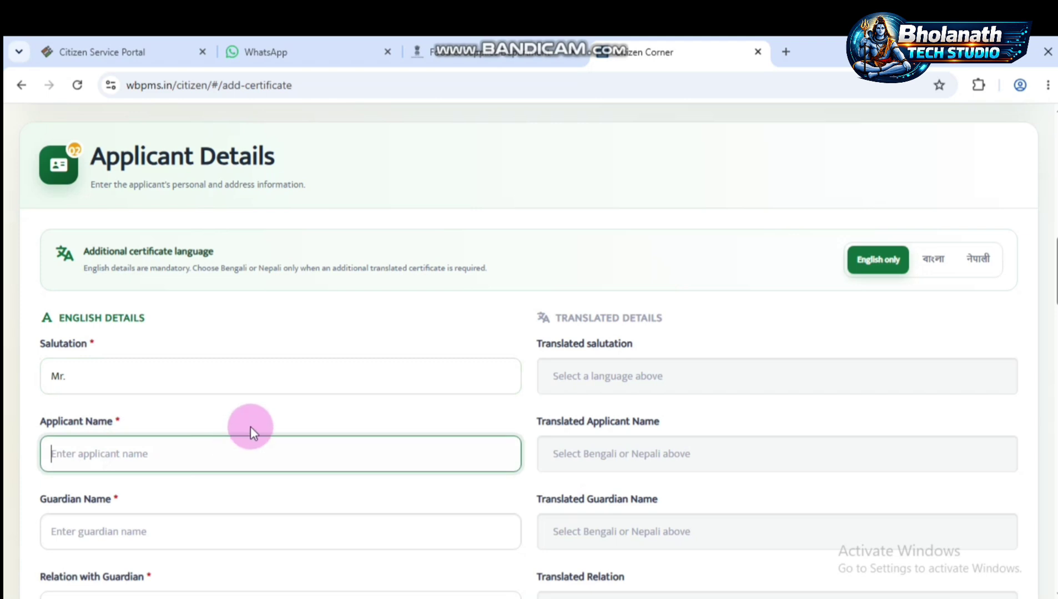
pyautogui.write('subha')
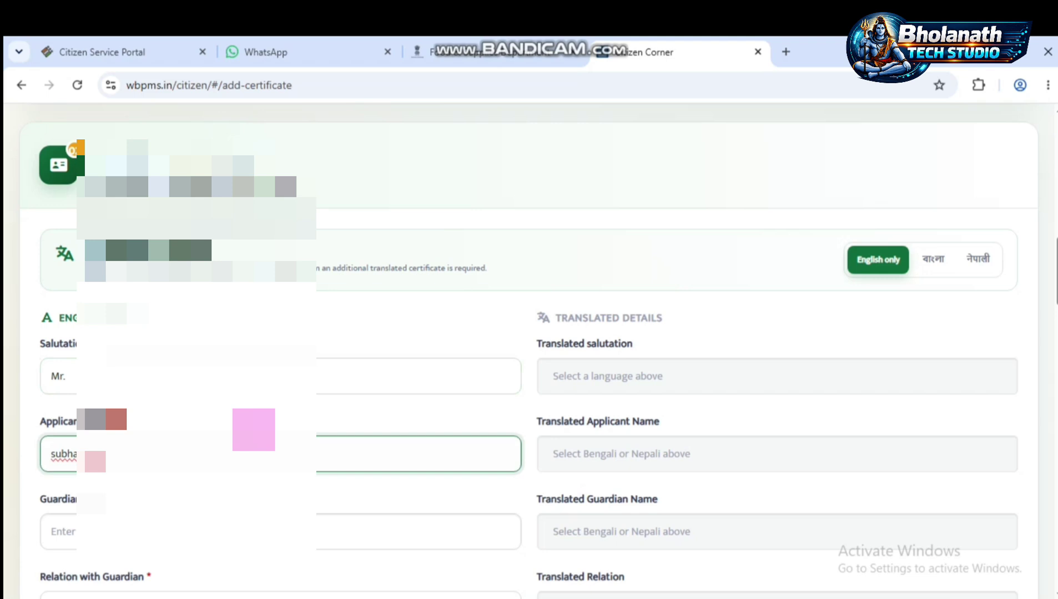
pyautogui.press('Tab')
pyautogui.scroll(-3, 233, 430)
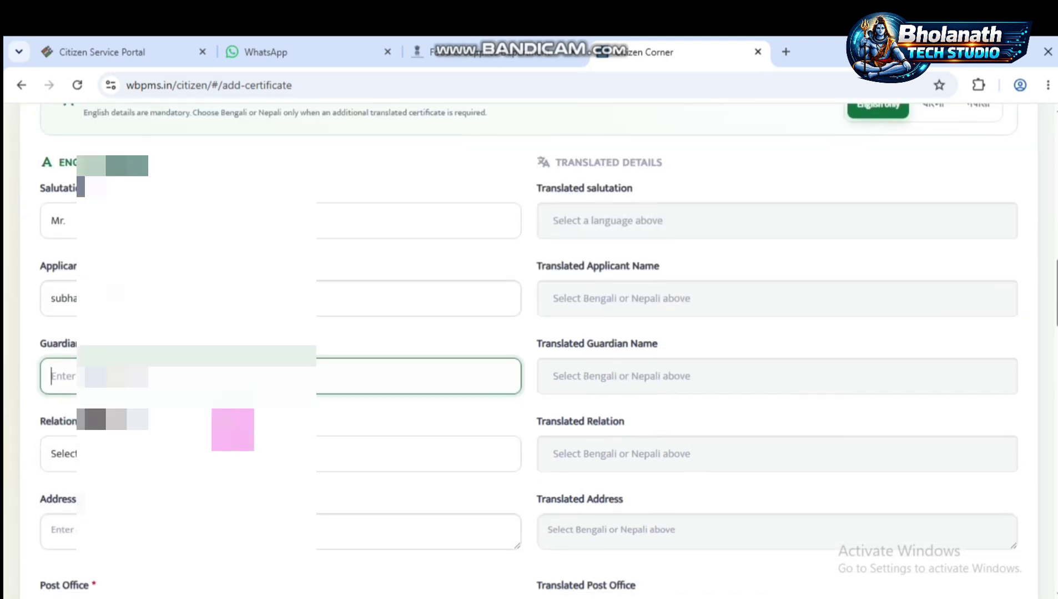
pyautogui.write('sw')
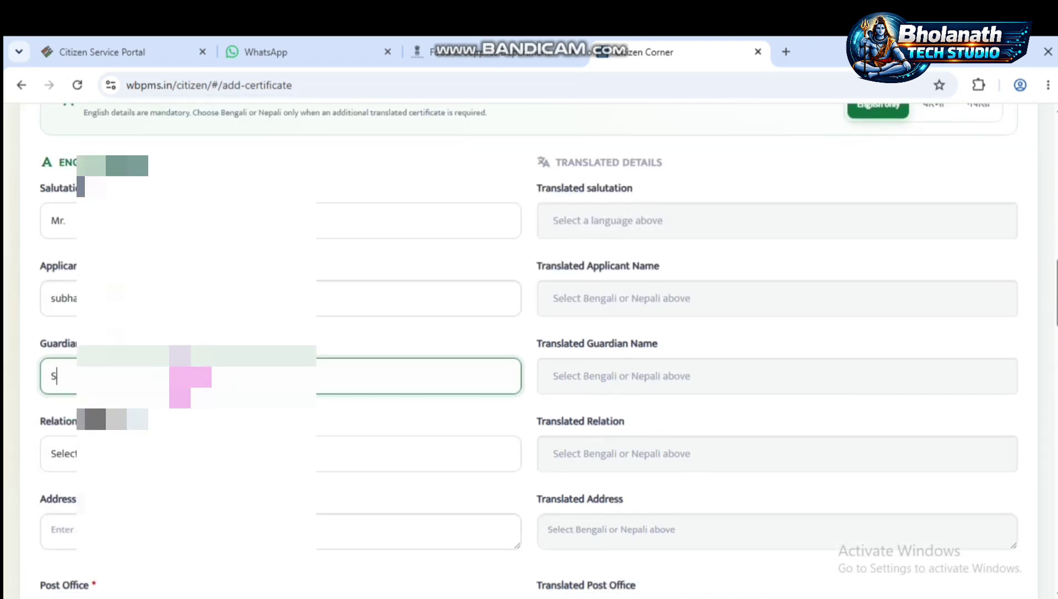
pyautogui.write('AP')
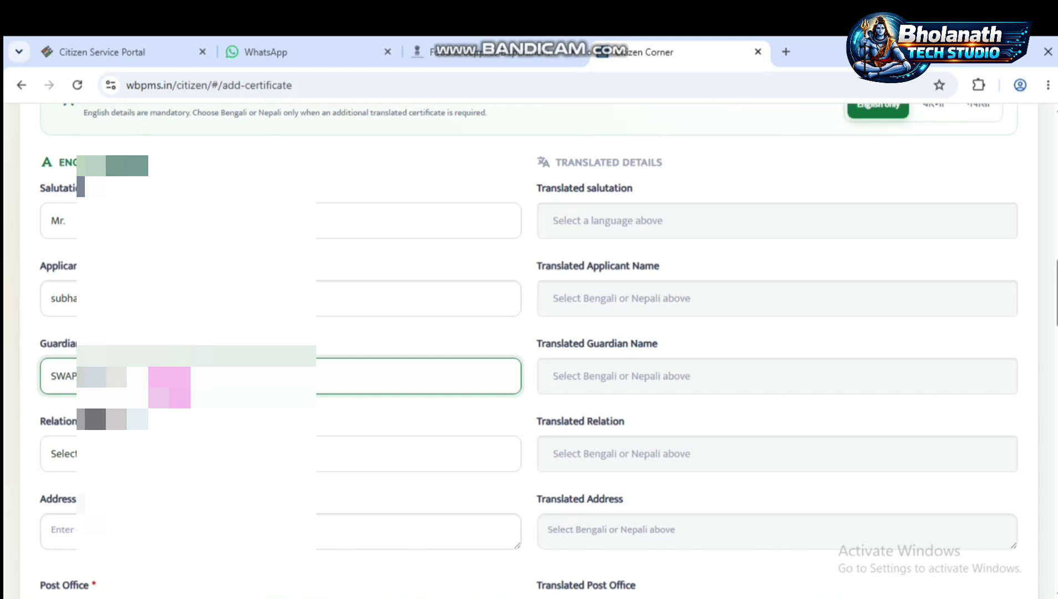
pyautogui.press('Tab')
pyautogui.hotkey('alt', 'Down')
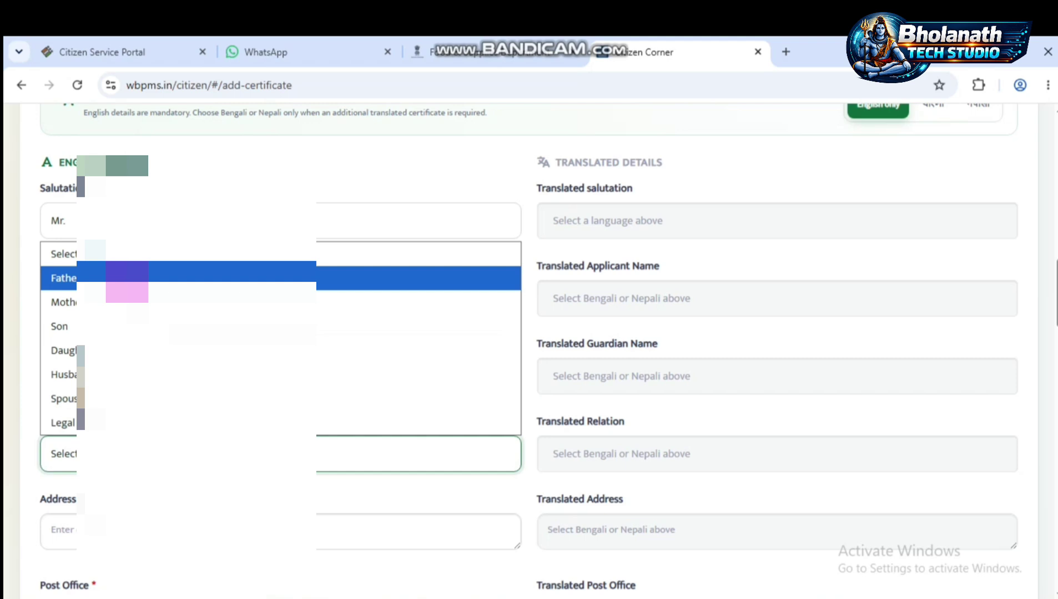
pyautogui.press('Return')
# - Fill in the applicant's address, post office, police station and PIN code
pyautogui.scroll(-3, 527, 350)
pyautogui.press('Tab')
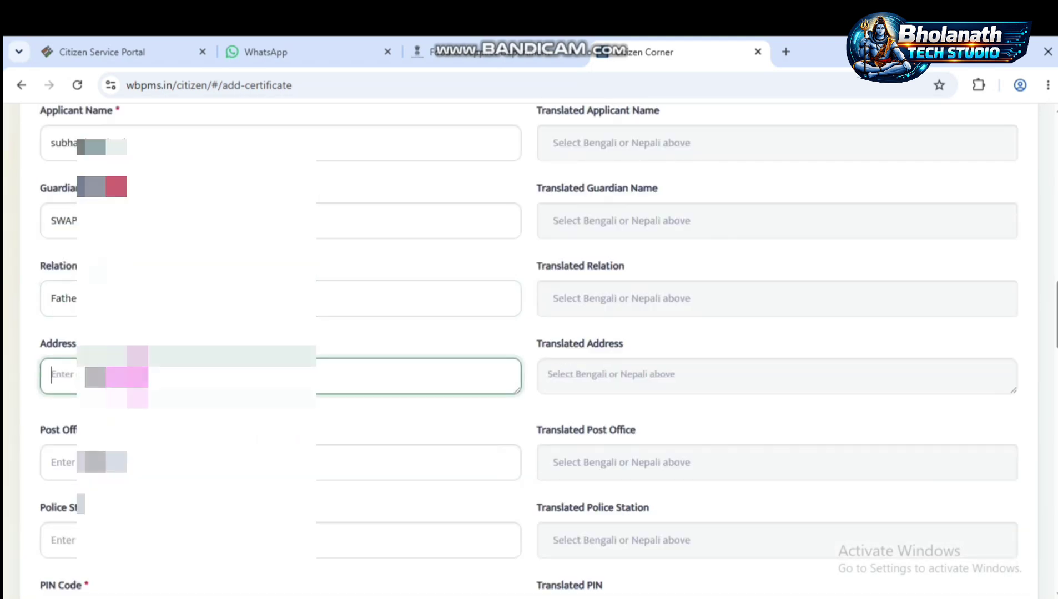
pyautogui.write('SAD')
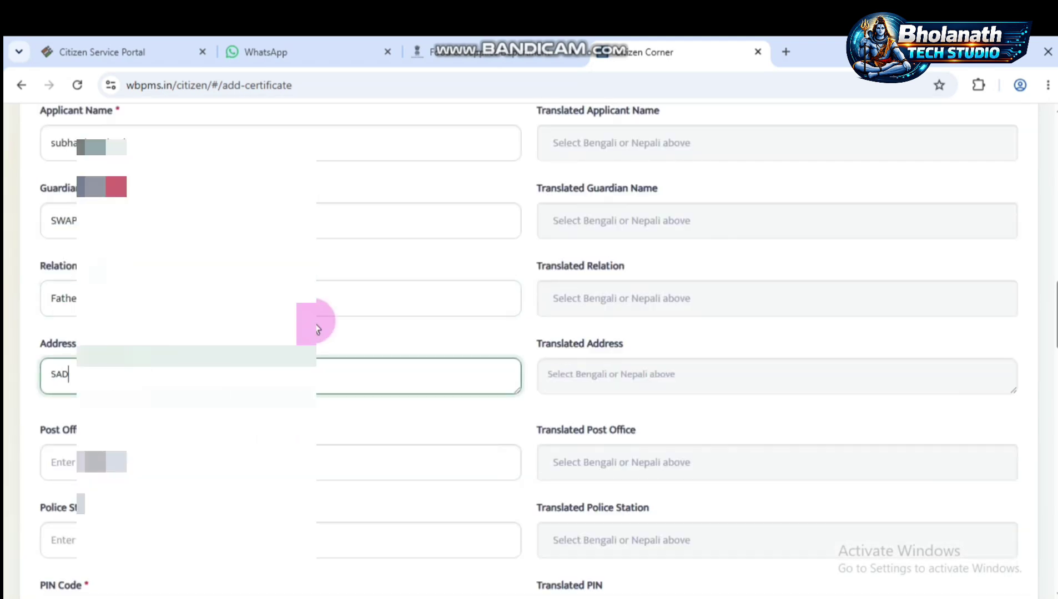
pyautogui.write('IP')
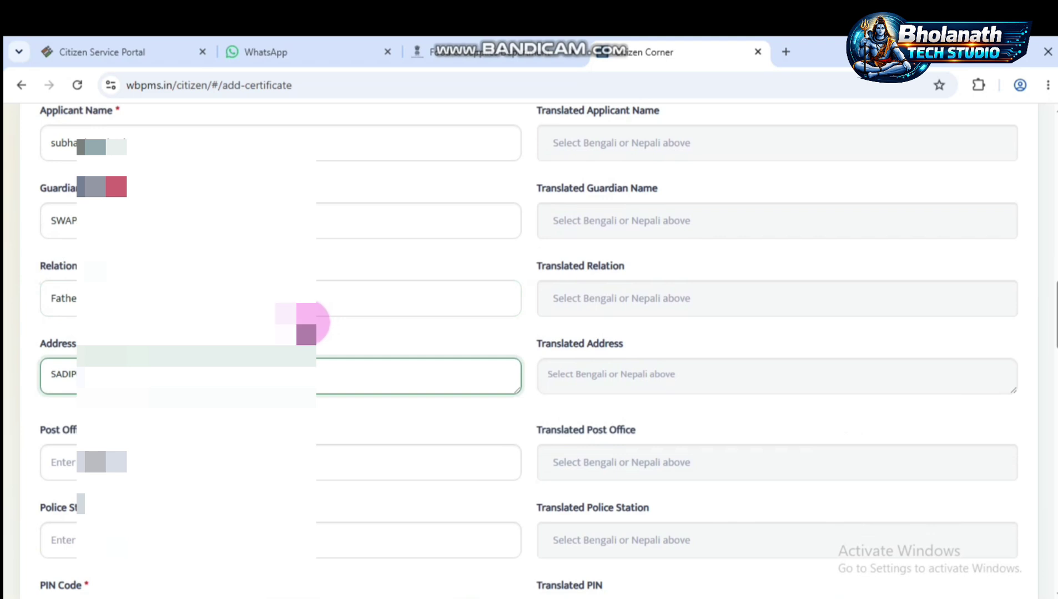
pyautogui.scroll(-1, 529, 350)
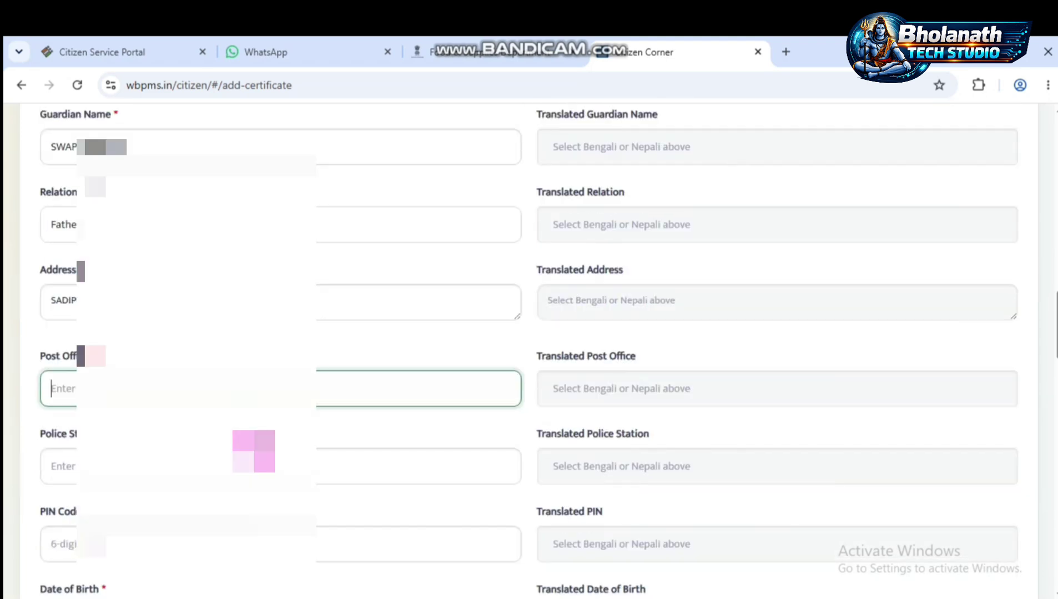
pyautogui.write('BHEL/')
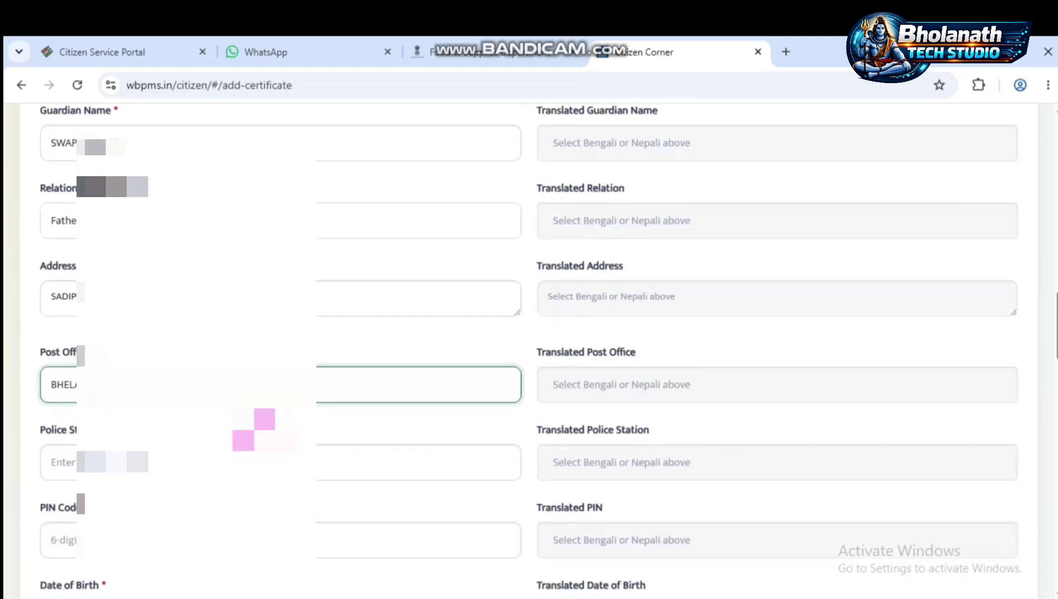
pyautogui.click(280, 462)
pyautogui.write('KALIY')
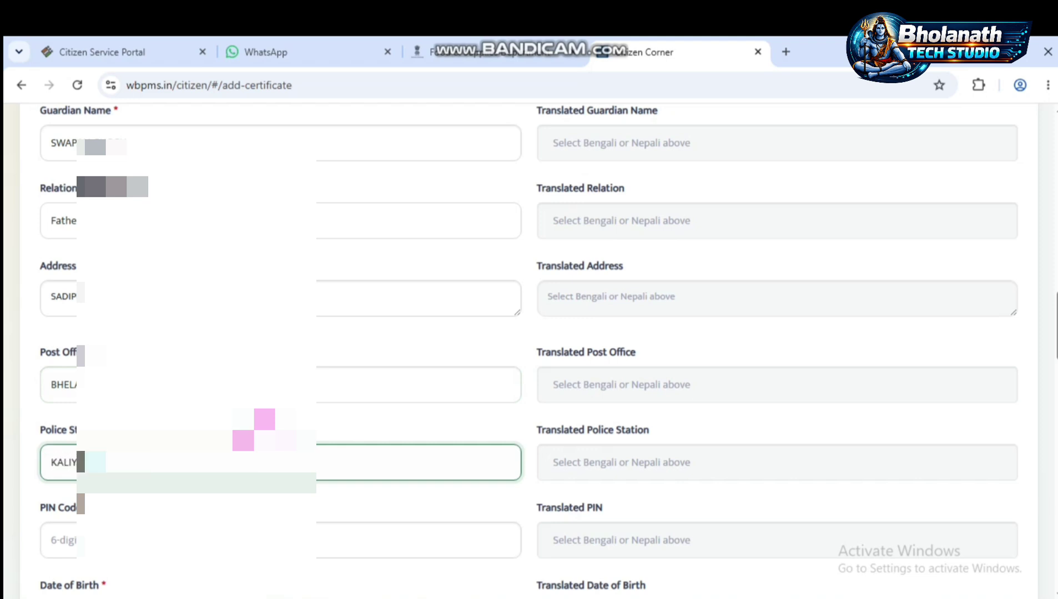
pyautogui.press('Tab')
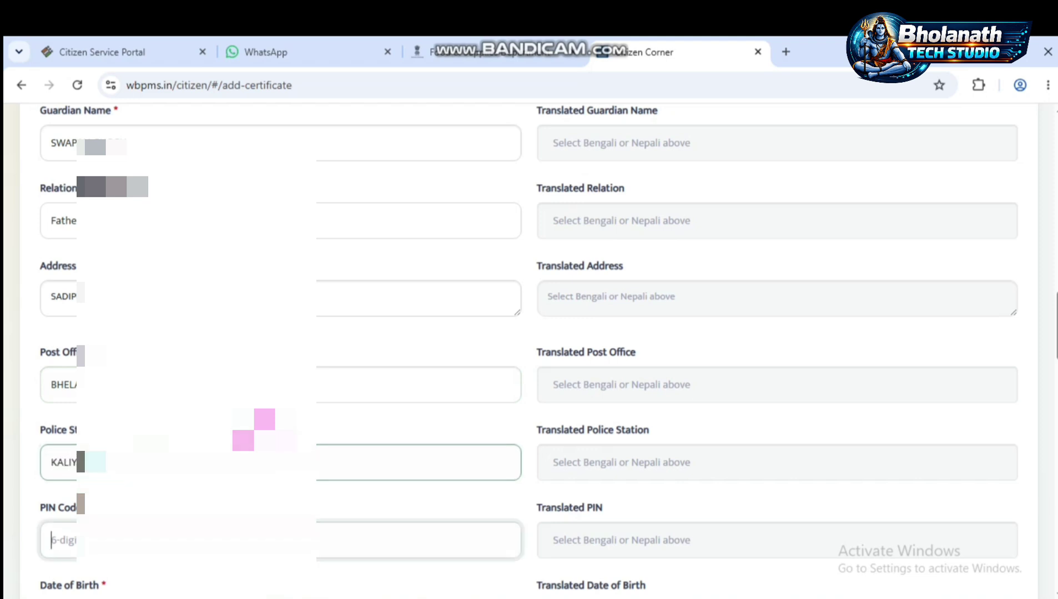
pyautogui.write('73312')
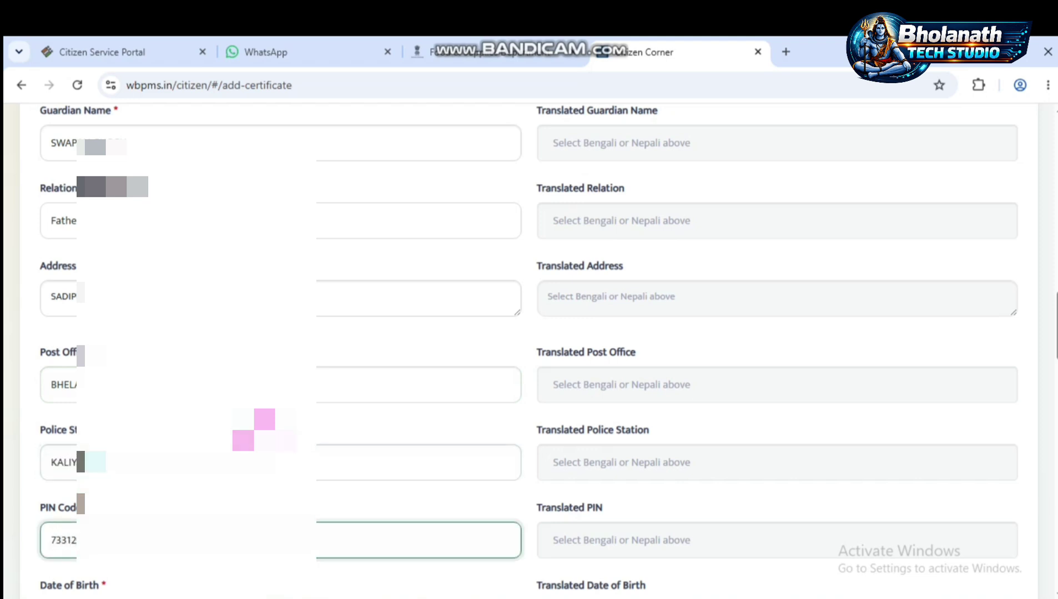
pyautogui.scroll(-3, 254, 430)
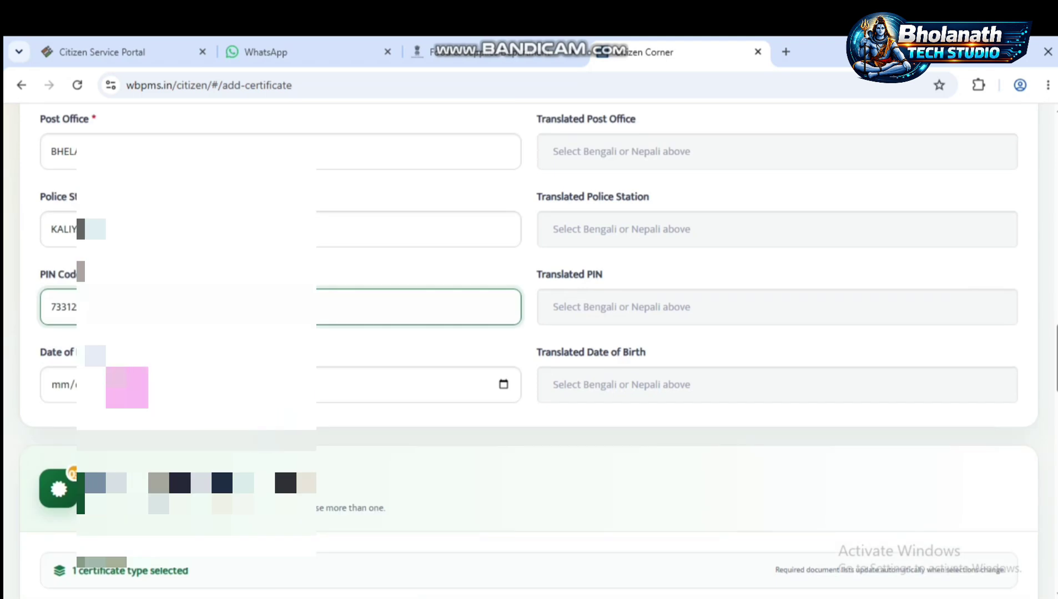
# - Pick a May 1998 date of birth from the calendar picker
pyautogui.click(503, 387)
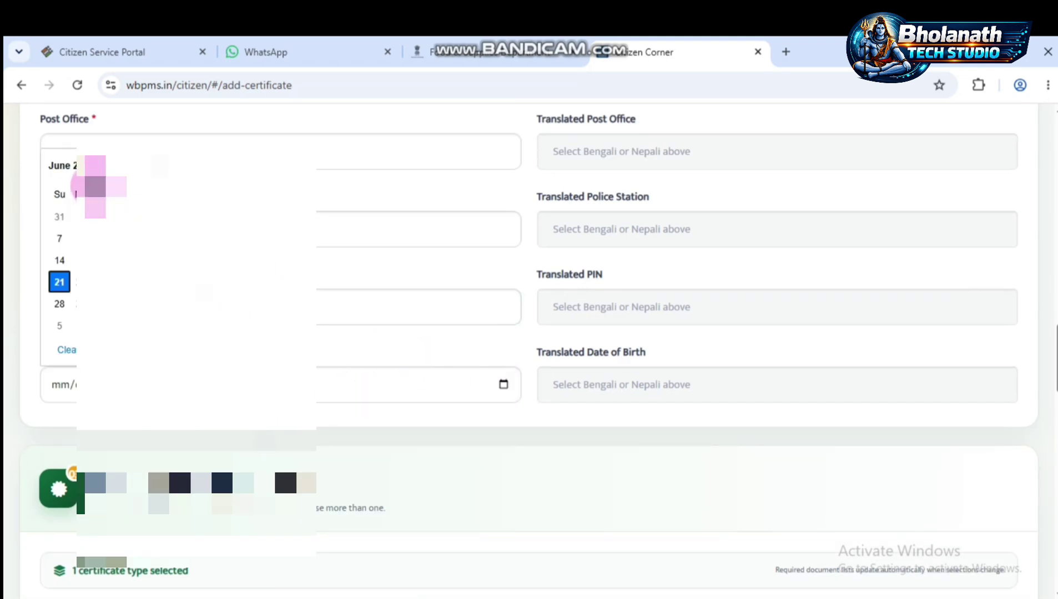
pyautogui.click(83, 165)
pyautogui.scroll(5, 105, 260)
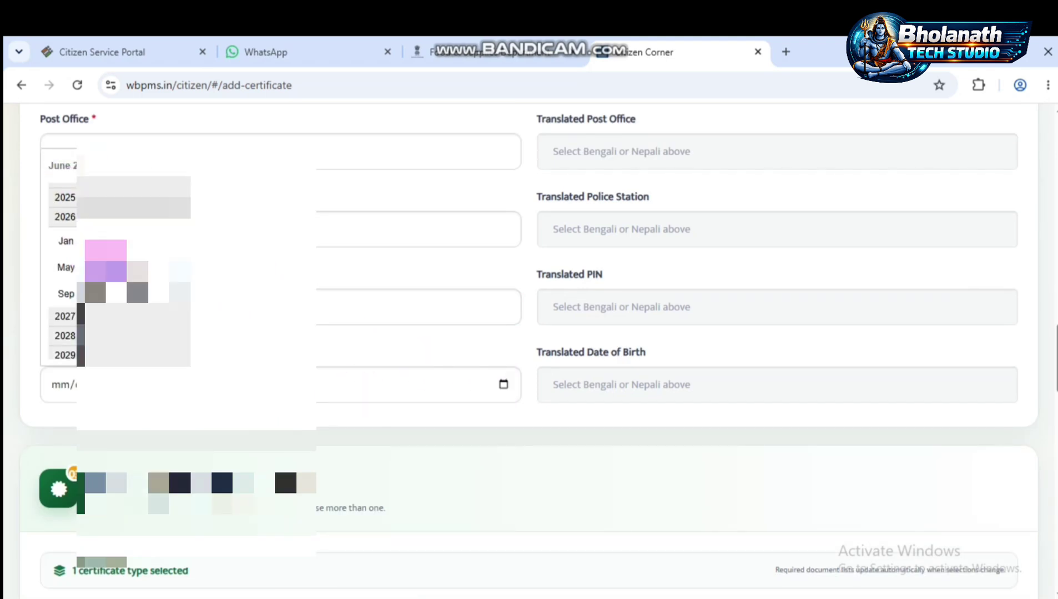
pyautogui.scroll(5, 119, 272)
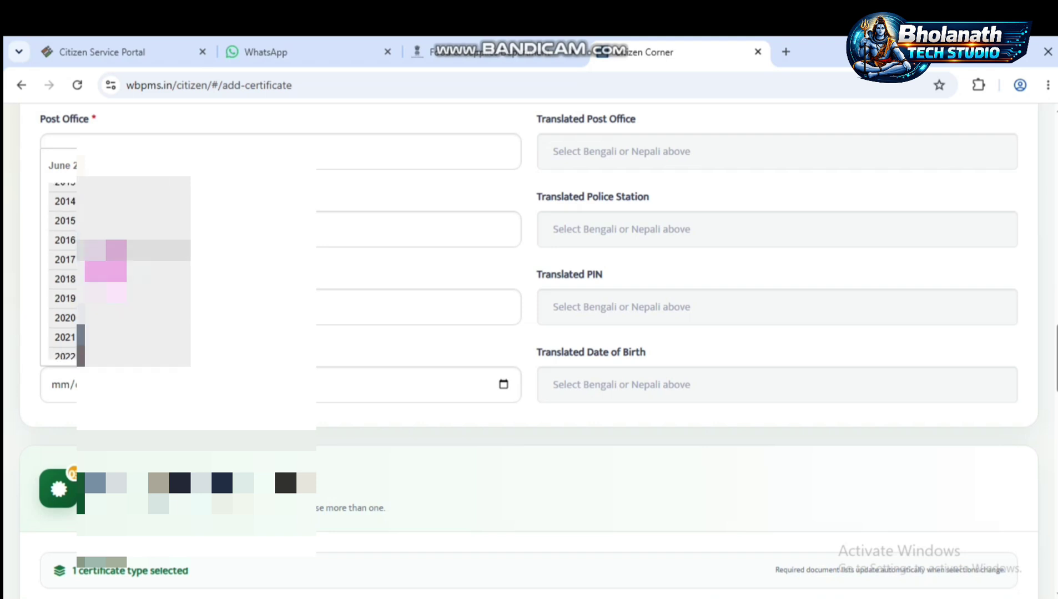
pyautogui.scroll(4, 119, 272)
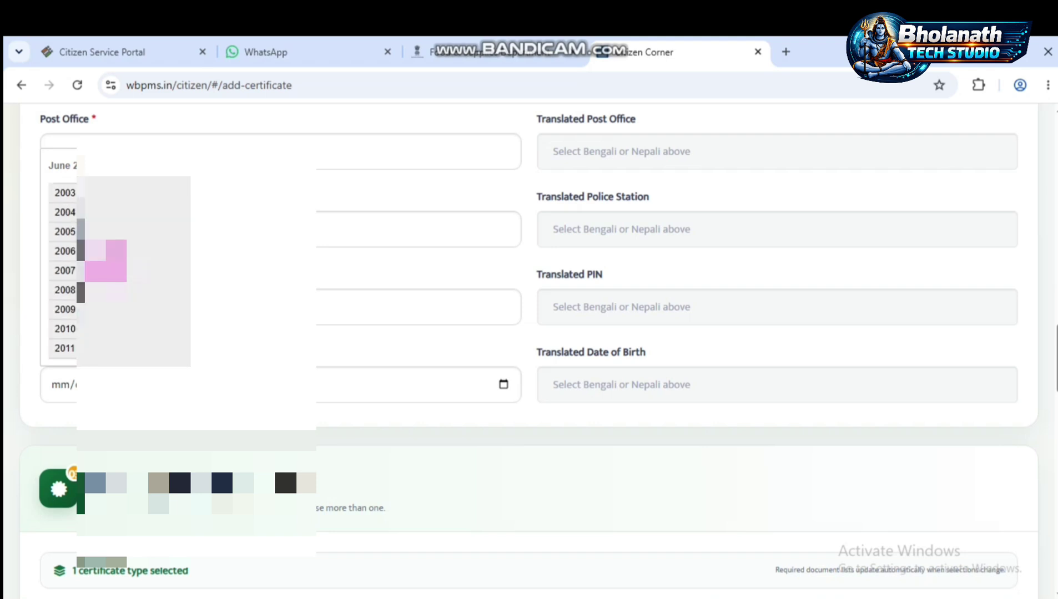
pyautogui.scroll(1, 111, 261)
pyautogui.click(107, 233)
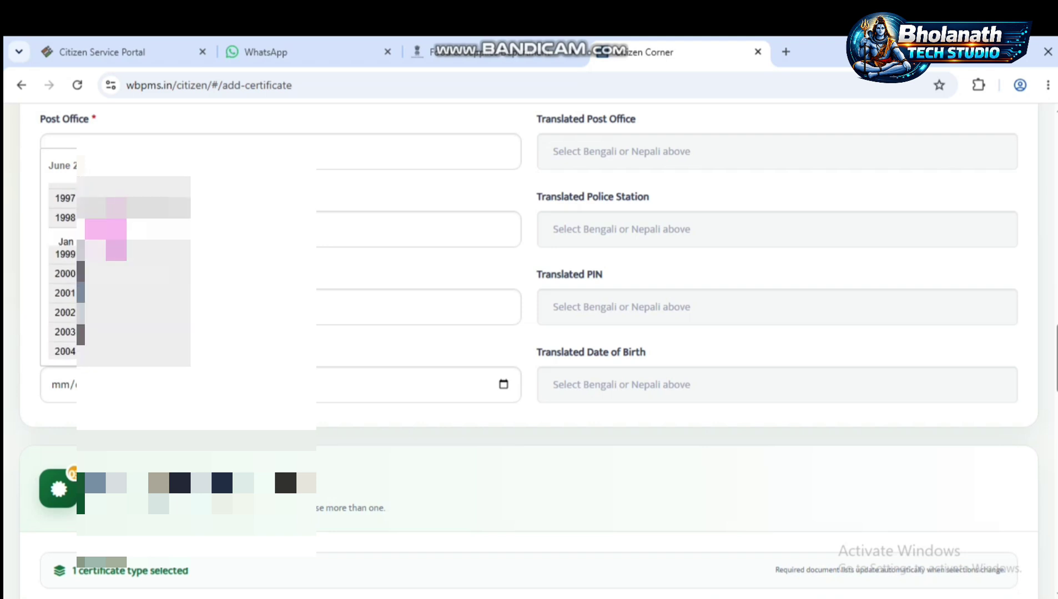
pyautogui.click(70, 250)
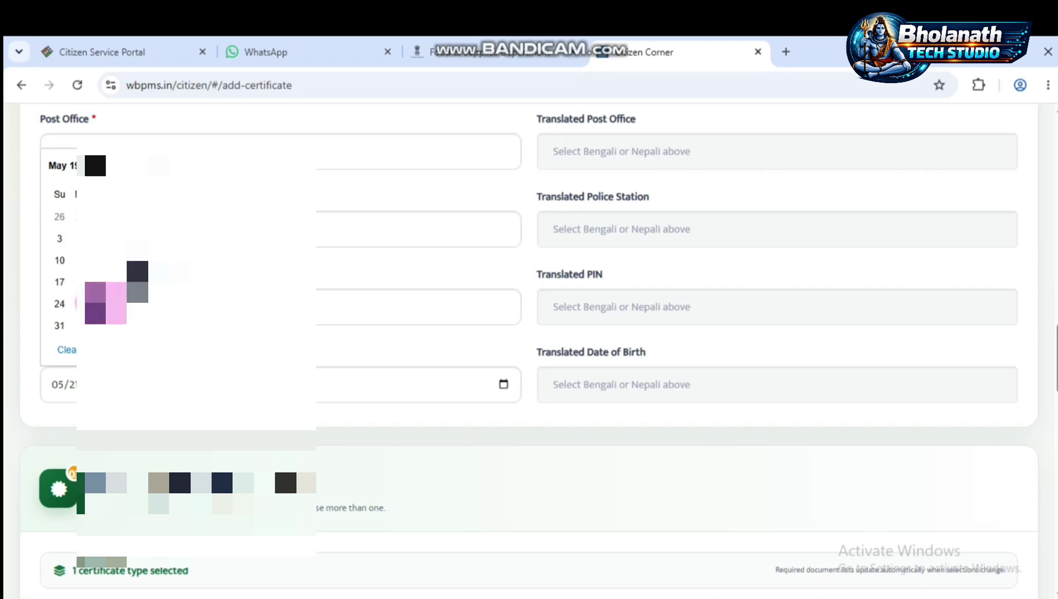
pyautogui.click(81, 303)
pyautogui.scroll(5, 668, 367)
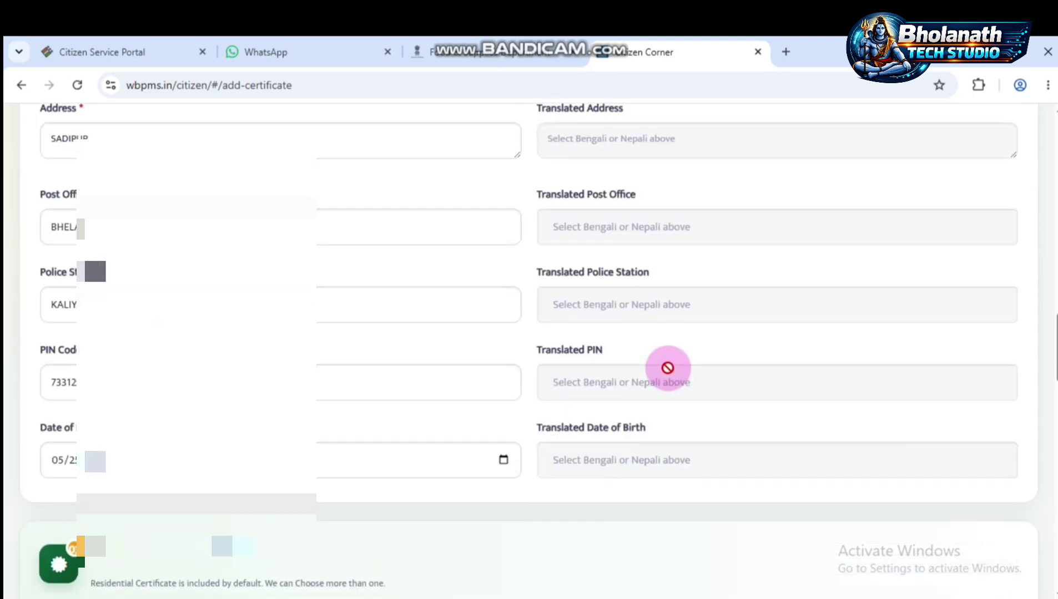
pyautogui.scroll(3, 680, 307)
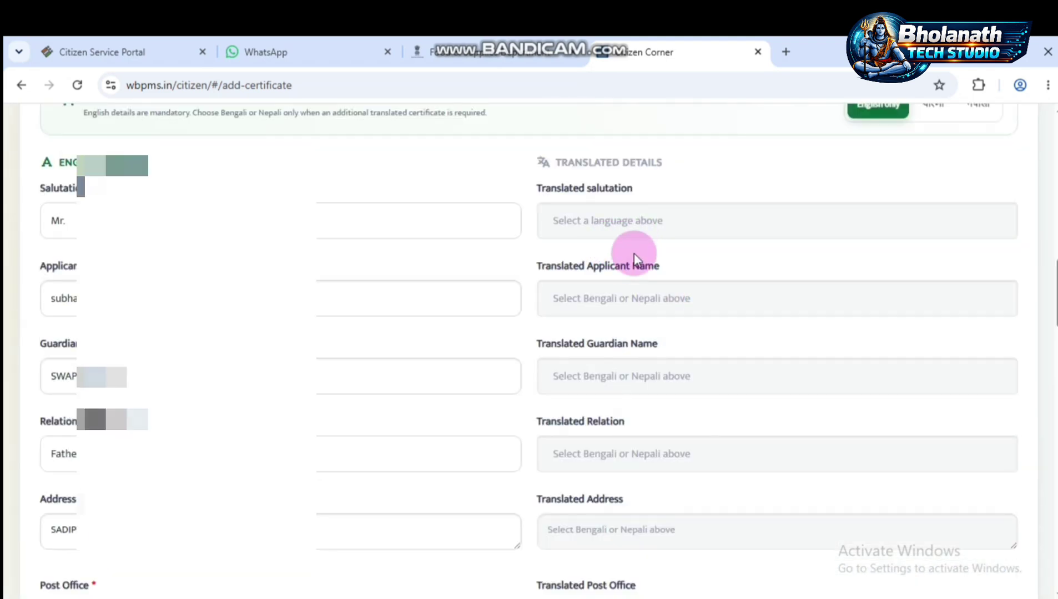
pyautogui.scroll(-5, 644, 388)
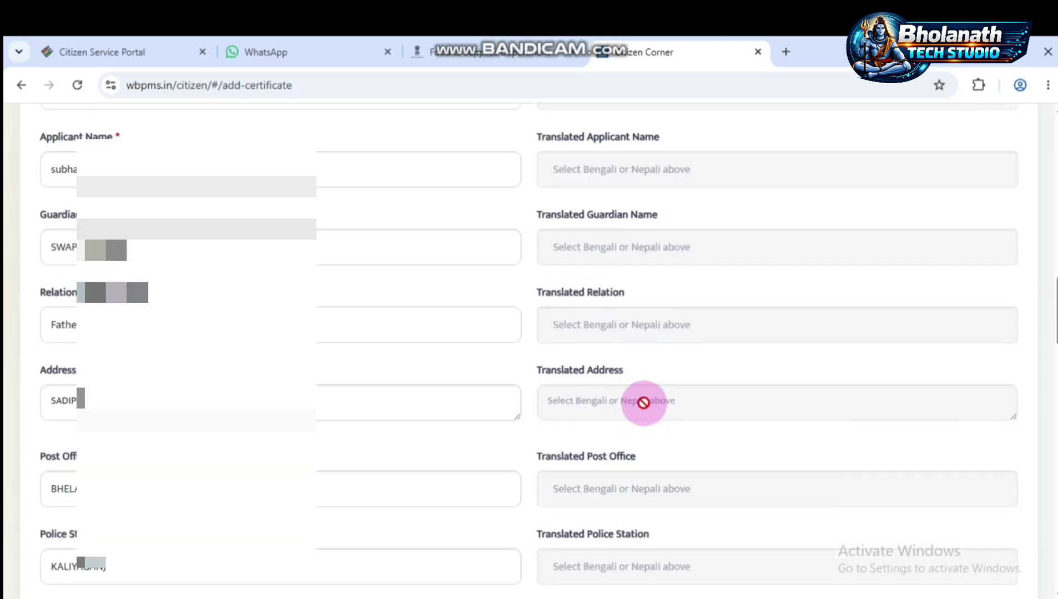
pyautogui.scroll(-10, 658, 403)
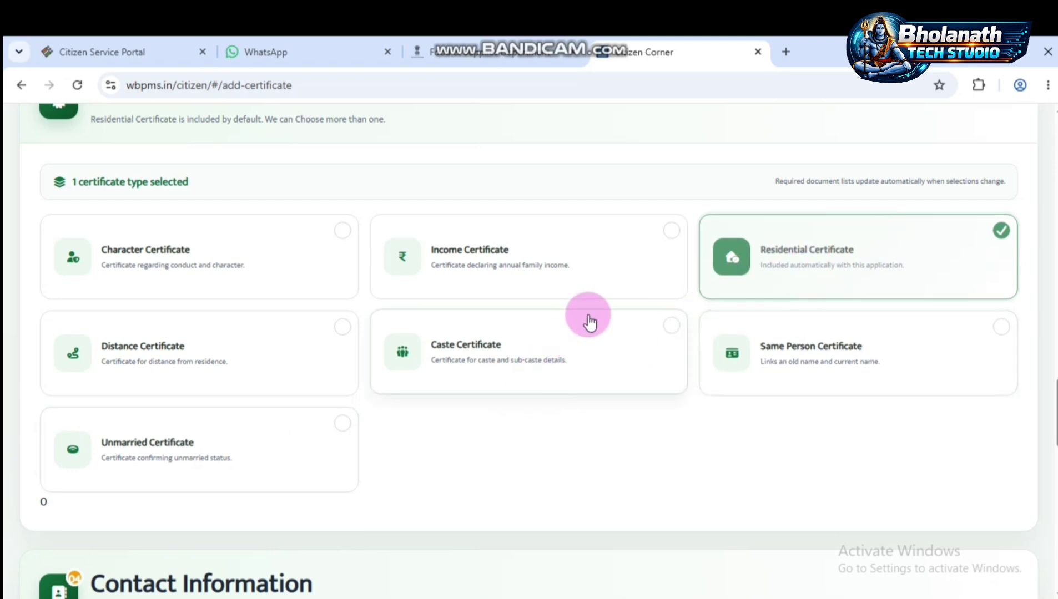
pyautogui.click(600, 254)
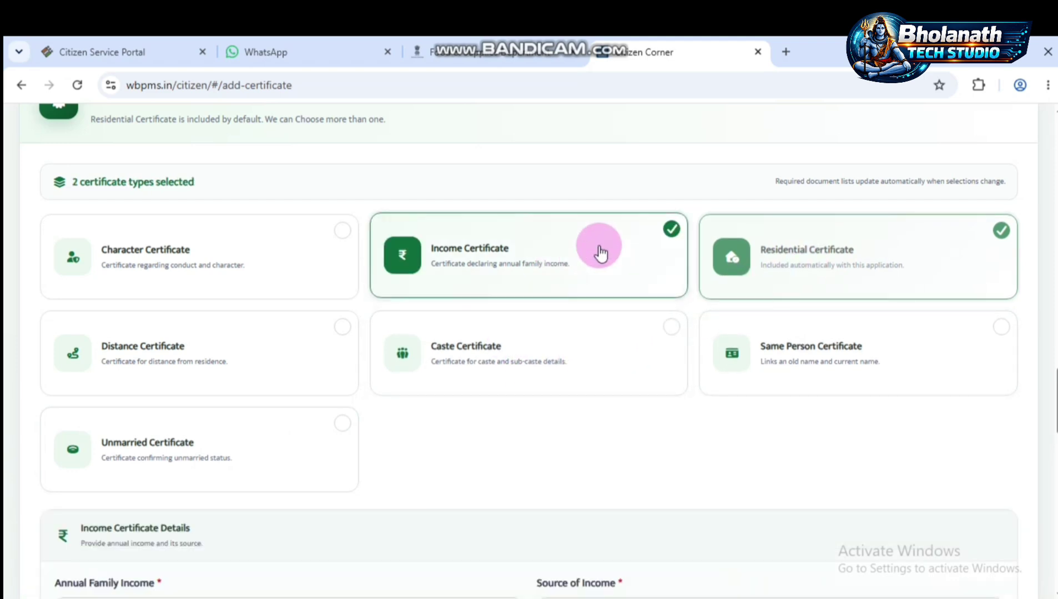
pyautogui.click(600, 256)
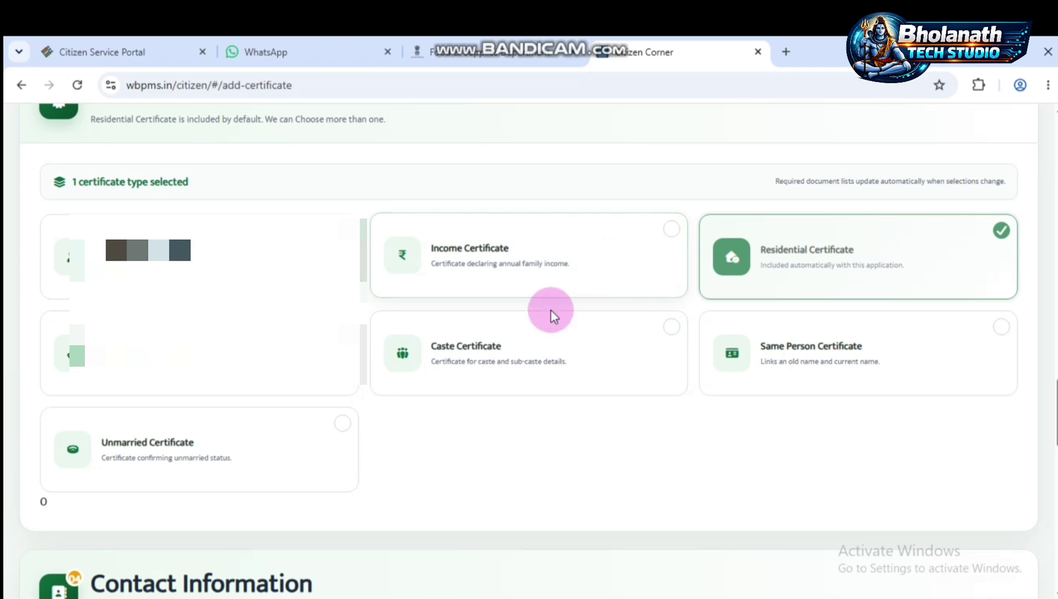
# - Set Aadhaar Card as document types 1 and 2, and GS Member Certificate as the optional document
pyautogui.scroll(-3, 456, 379)
pyautogui.scroll(-4, 456, 379)
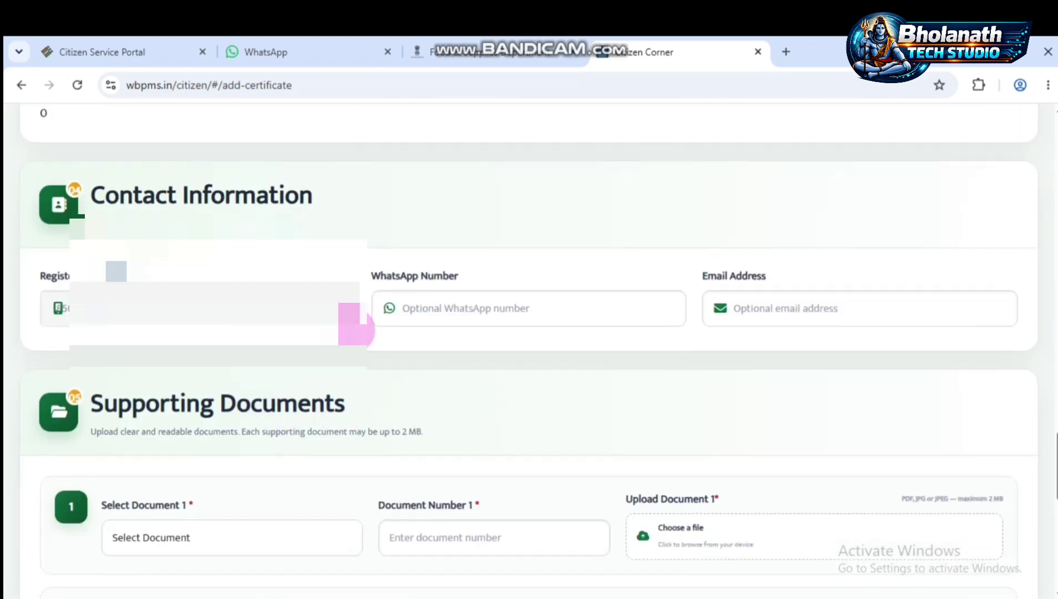
pyautogui.scroll(-3, 462, 372)
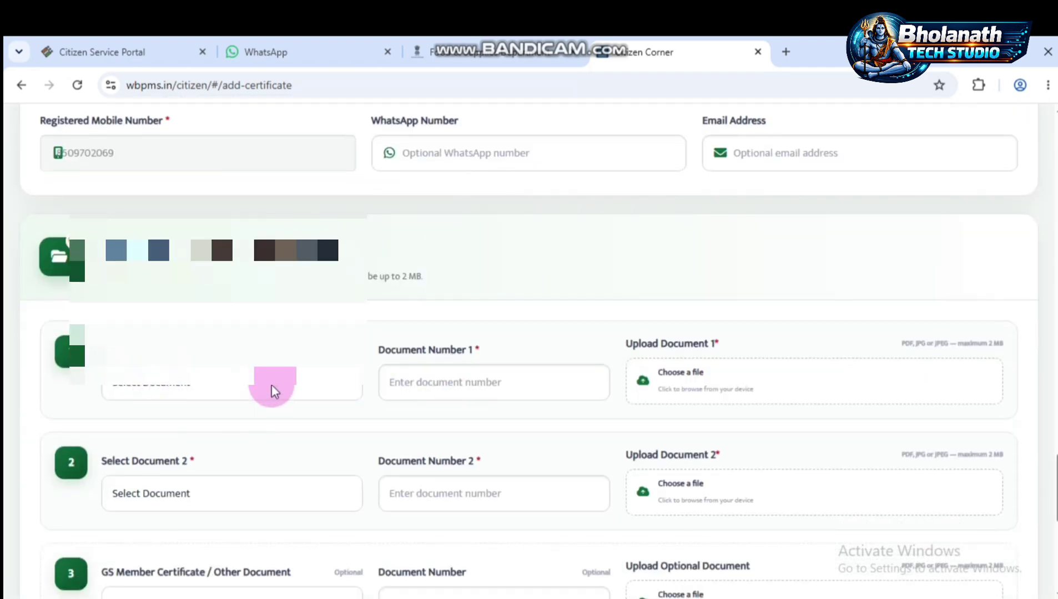
pyautogui.scroll(-1, 276, 383)
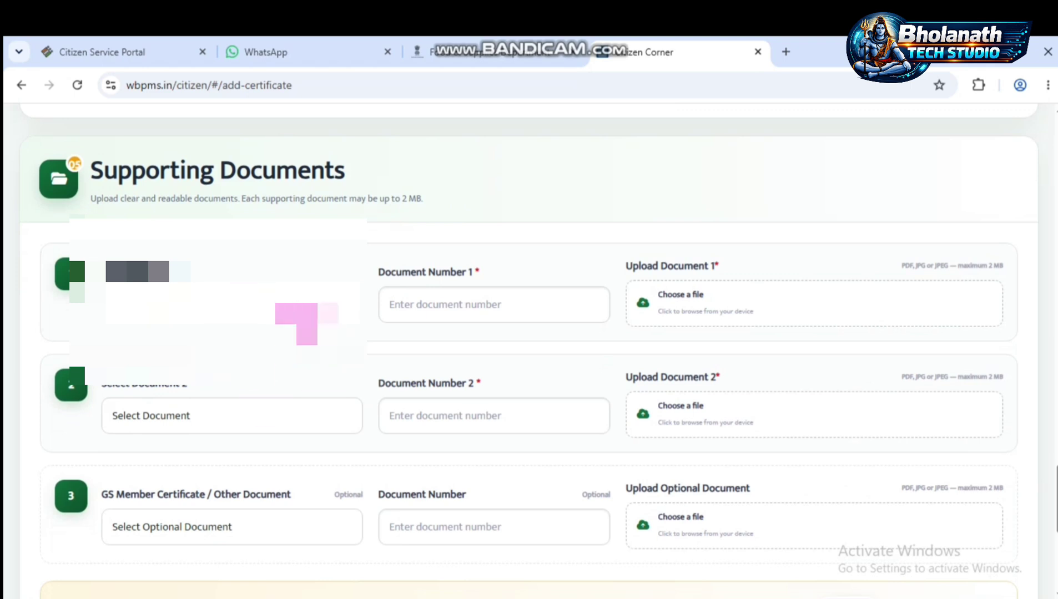
pyautogui.click(296, 303)
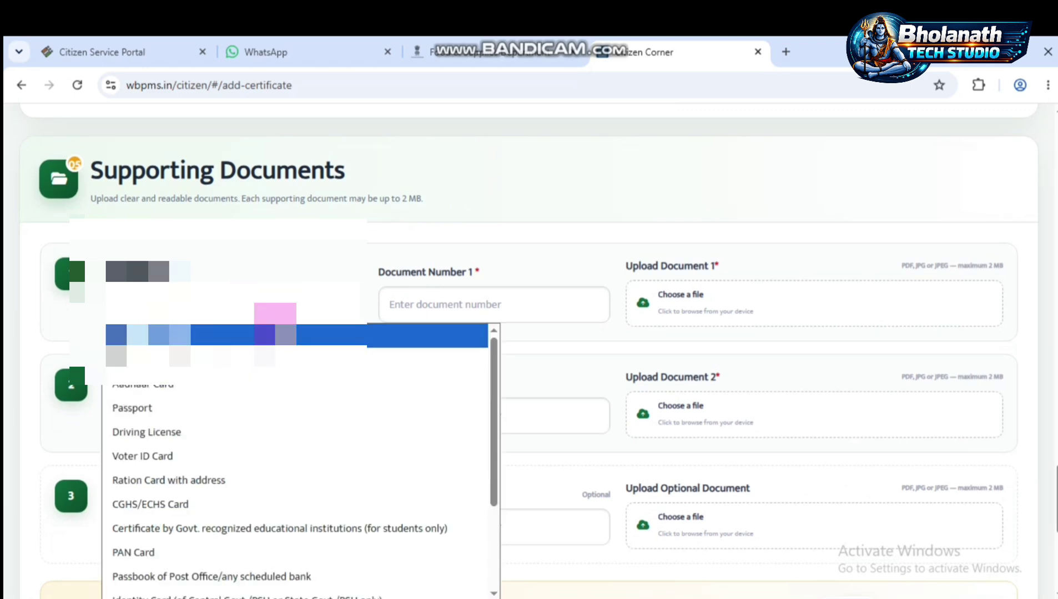
pyautogui.click(233, 387)
pyautogui.click(262, 405)
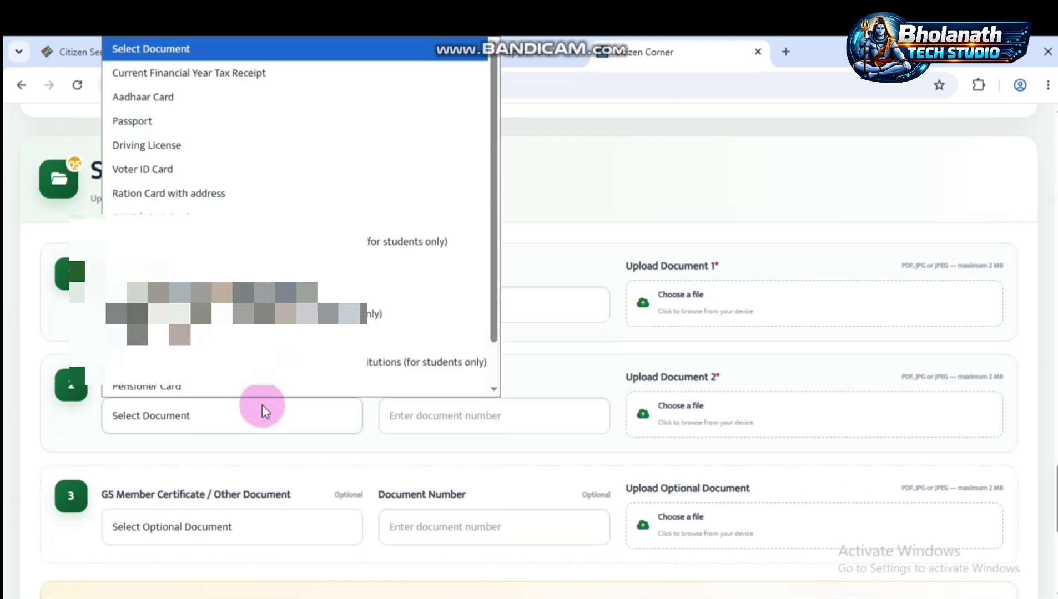
pyautogui.click(212, 95)
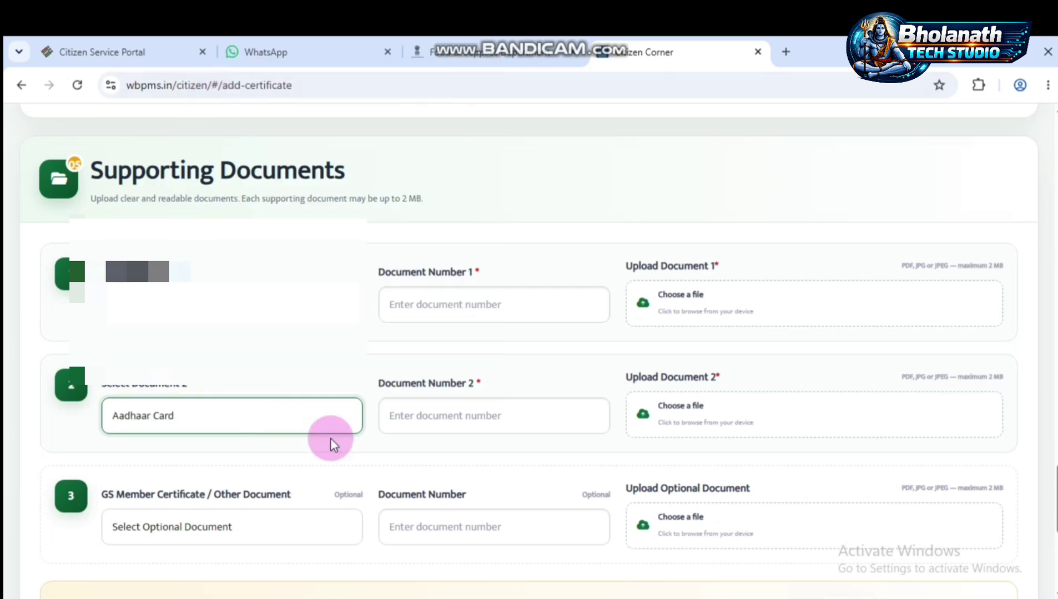
pyautogui.scroll(-3, 282, 416)
pyautogui.click(256, 388)
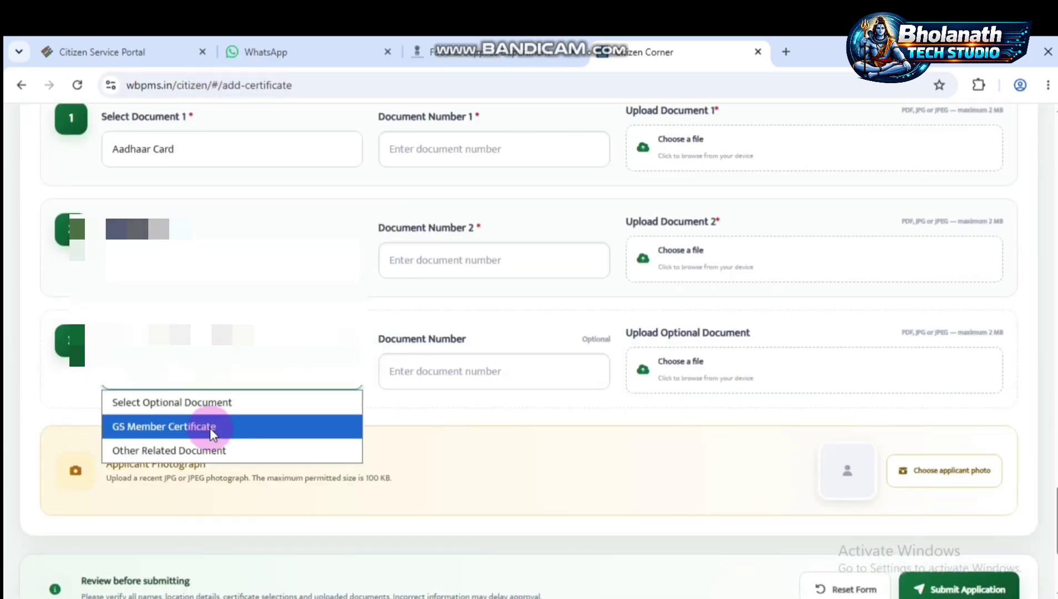
pyautogui.click(161, 427)
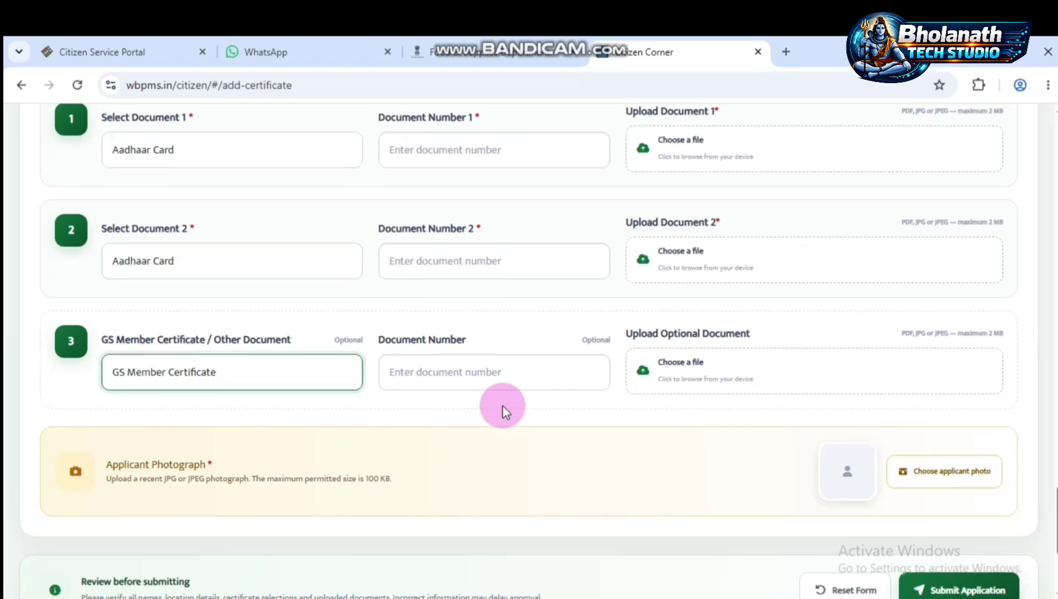
pyautogui.scroll(1, 502, 389)
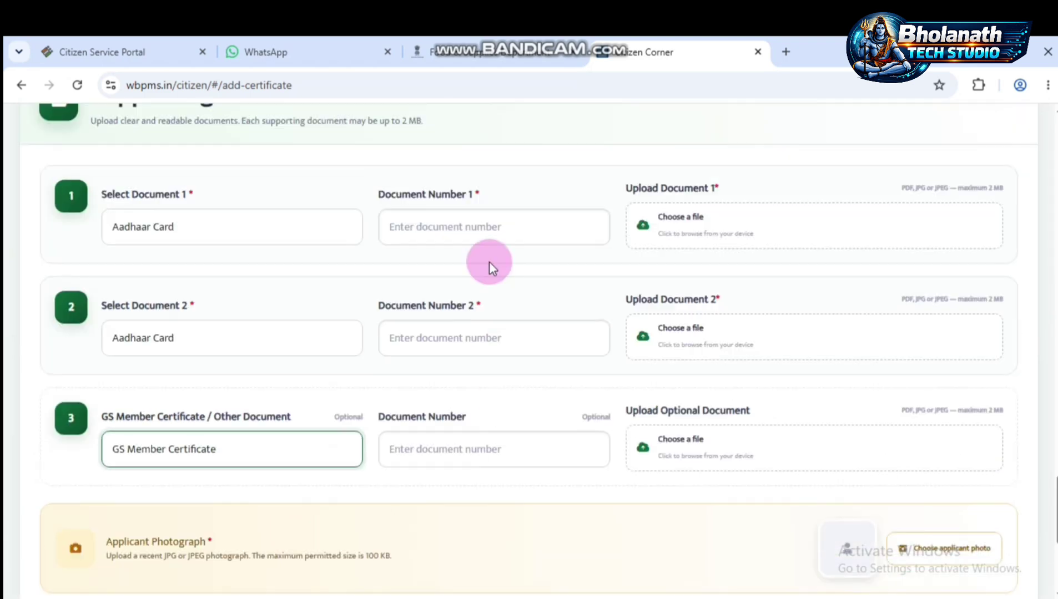
# - Enter the applicant's Aadhaar number in Document Number 1 and Document Number 2
pyautogui.click(469, 234)
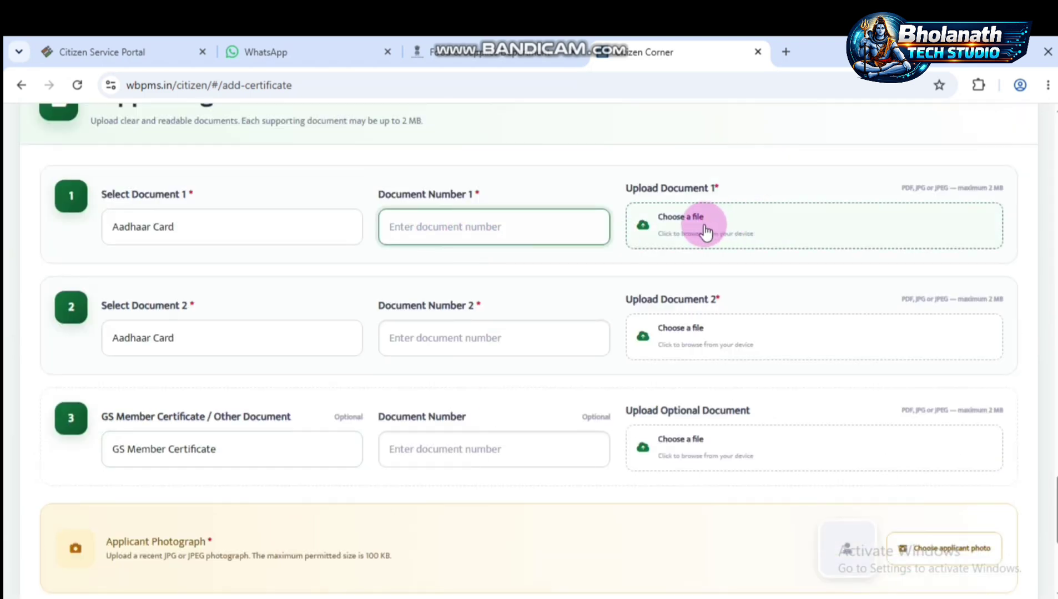
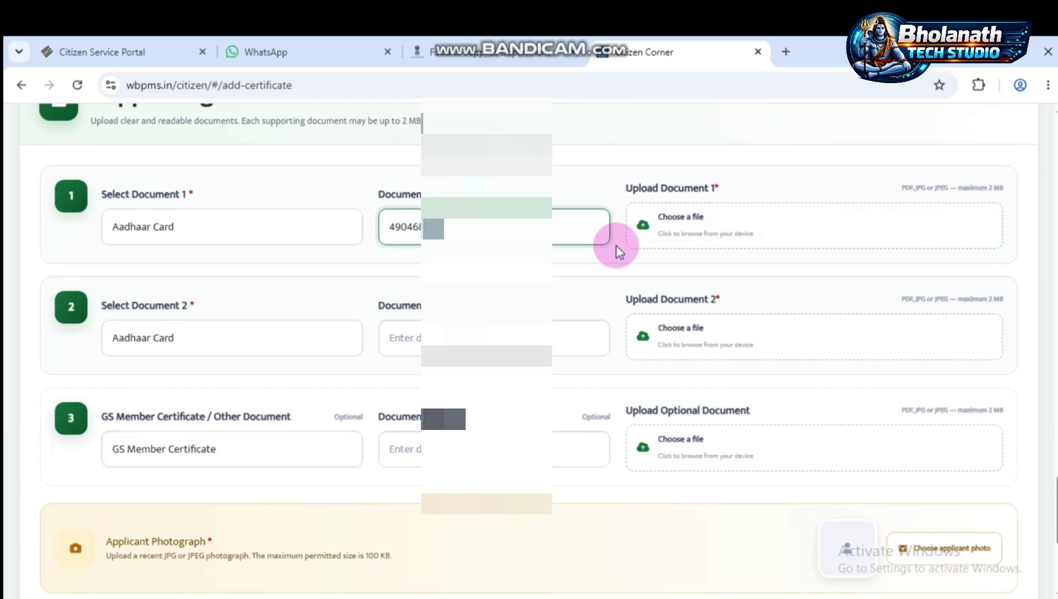
pyautogui.click(527, 340)
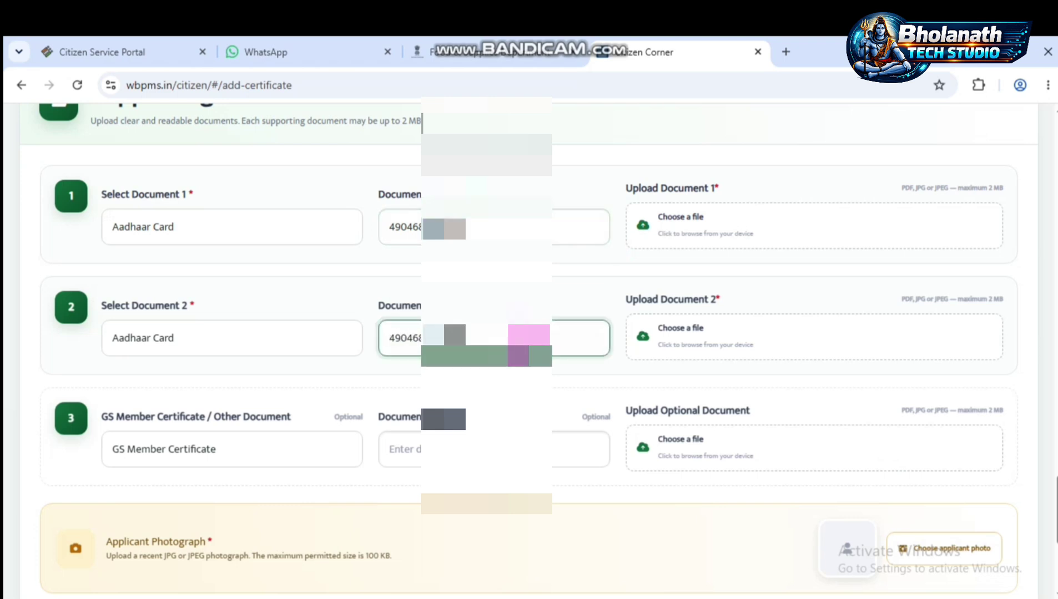
pyautogui.click(705, 224)
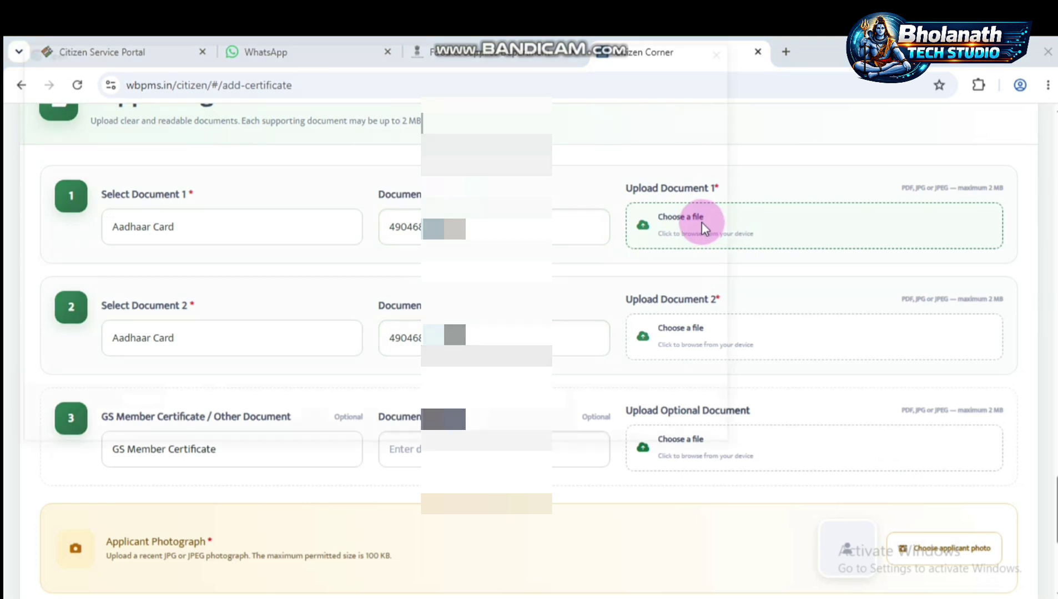
# - Attach a JPG image to Document 1, Document 2 and the optional document slot
pyautogui.doubleClick(328, 153)
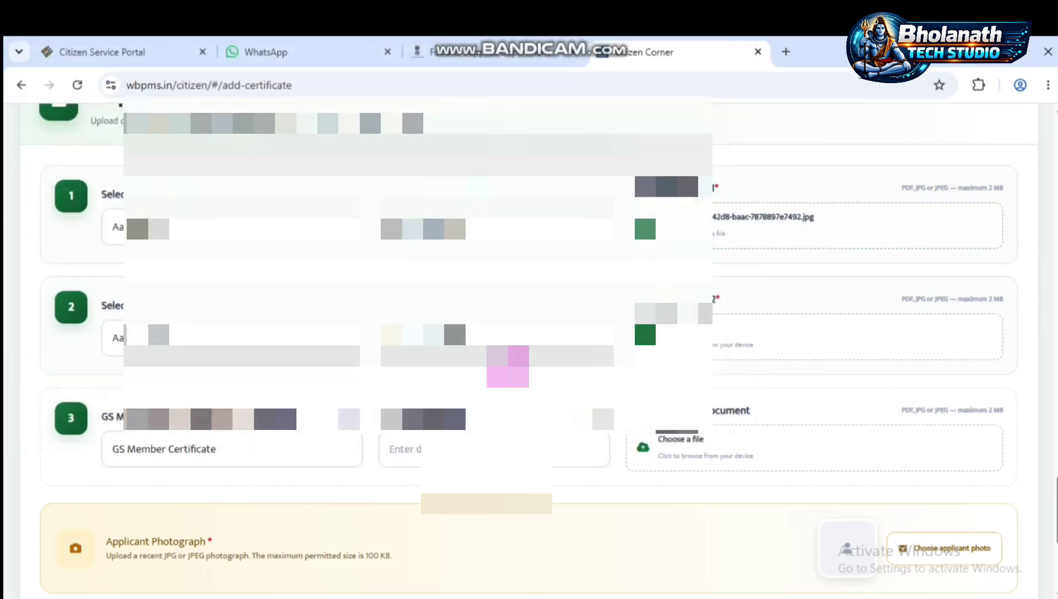
pyautogui.click(713, 328)
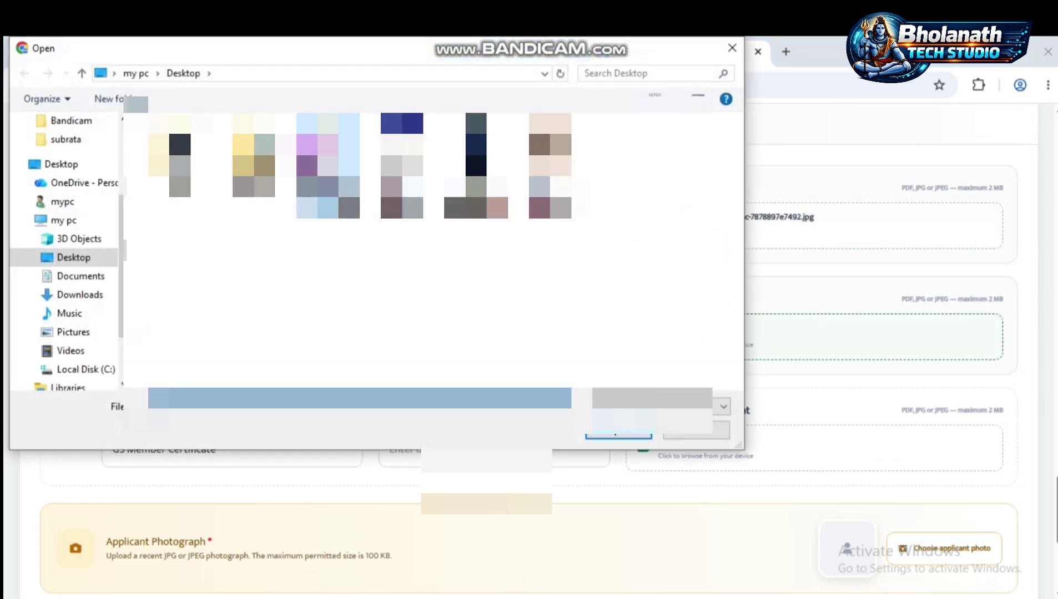
pyautogui.doubleClick(328, 167)
pyautogui.click(721, 433)
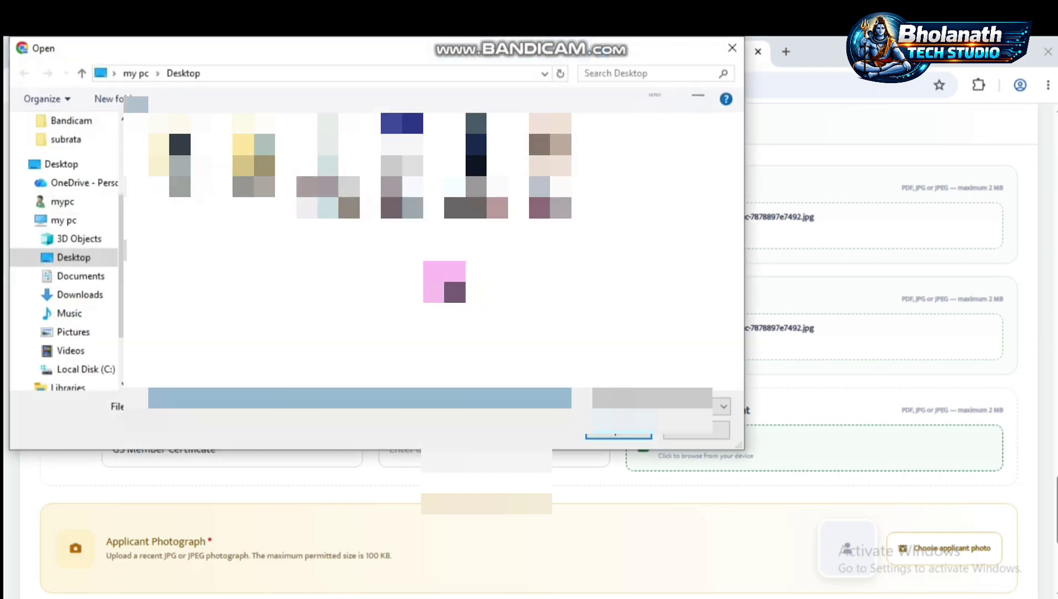
pyautogui.doubleClick(328, 175)
pyautogui.scroll(-1, 592, 388)
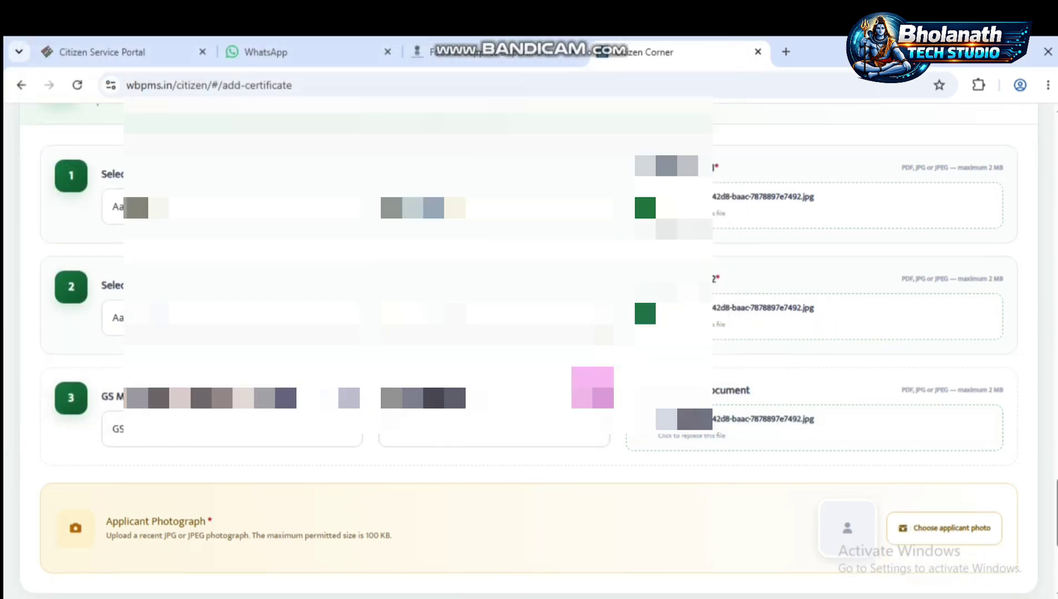
pyautogui.scroll(-2, 592, 388)
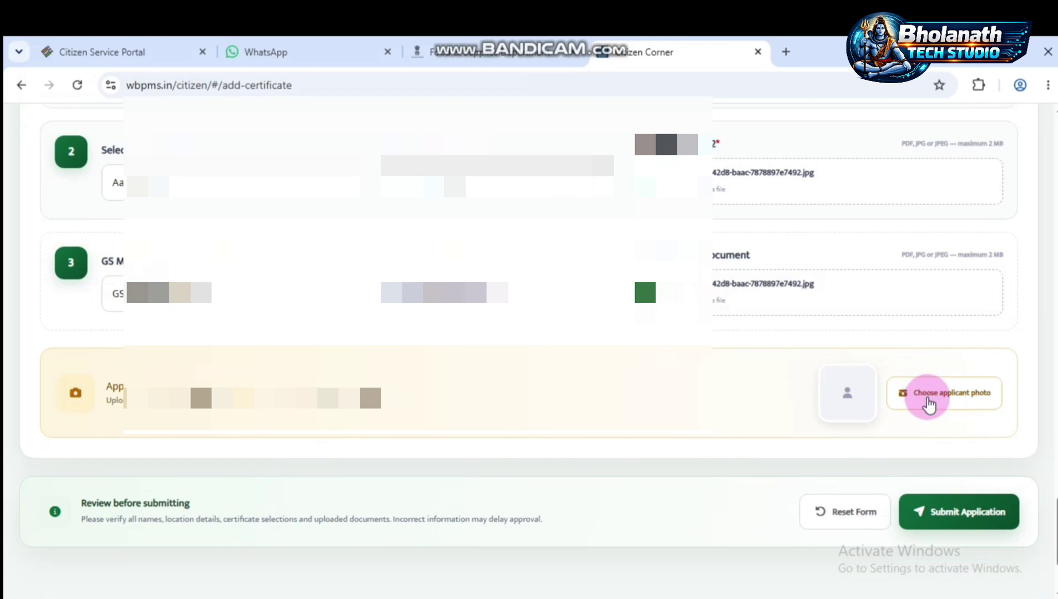
# - Upload the applicant's photograph from the ADOBE PHOTO folder
pyautogui.click(930, 404)
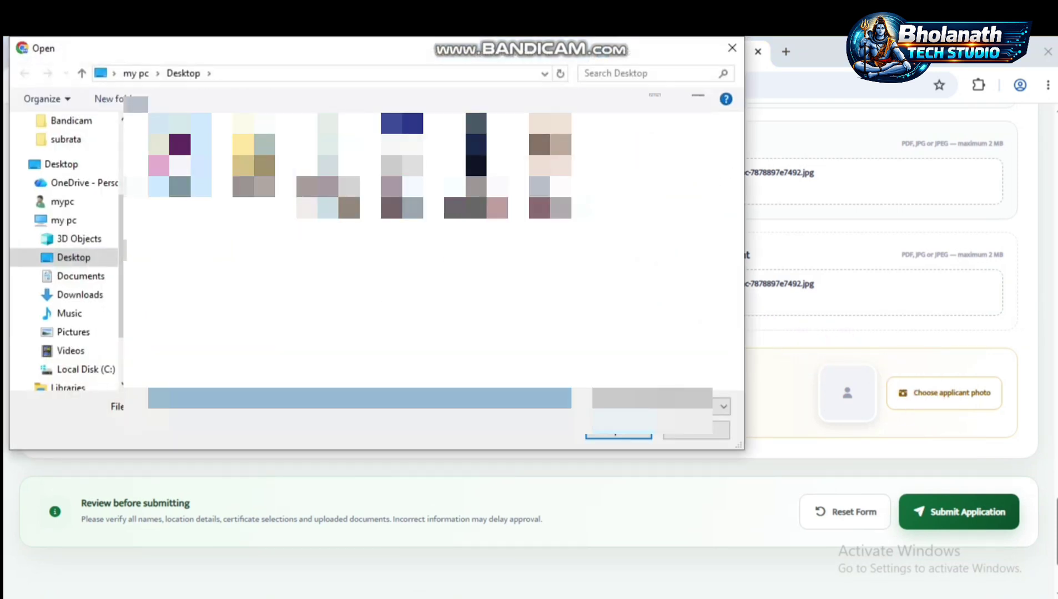
pyautogui.doubleClick(169, 161)
pyautogui.doubleClick(368, 187)
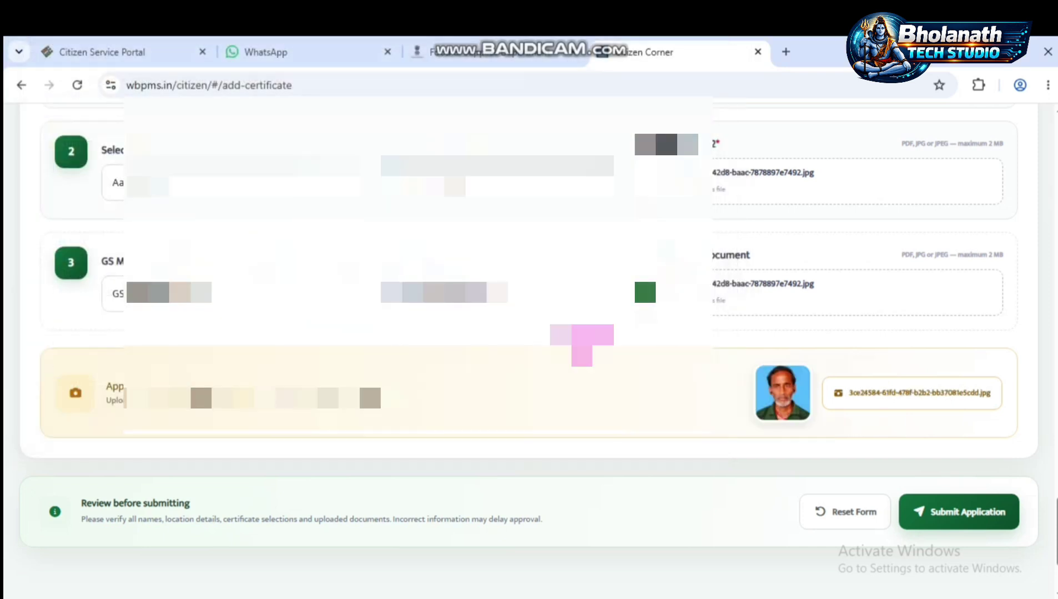
pyautogui.scroll(-2, 679, 465)
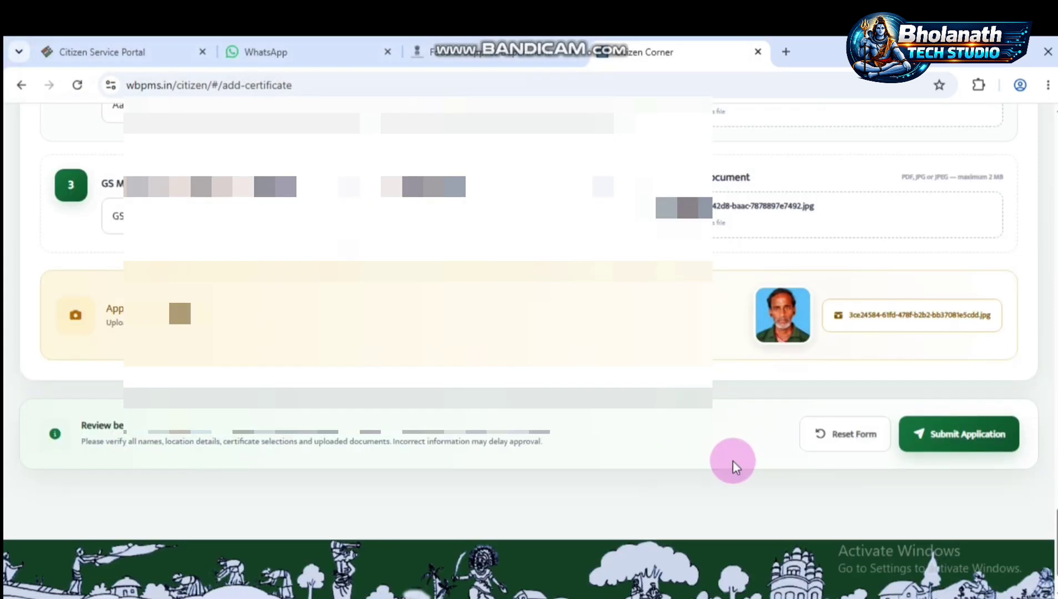
# - Review the completed Residential Certificate form and submit the application
pyautogui.scroll(15, 731, 462)
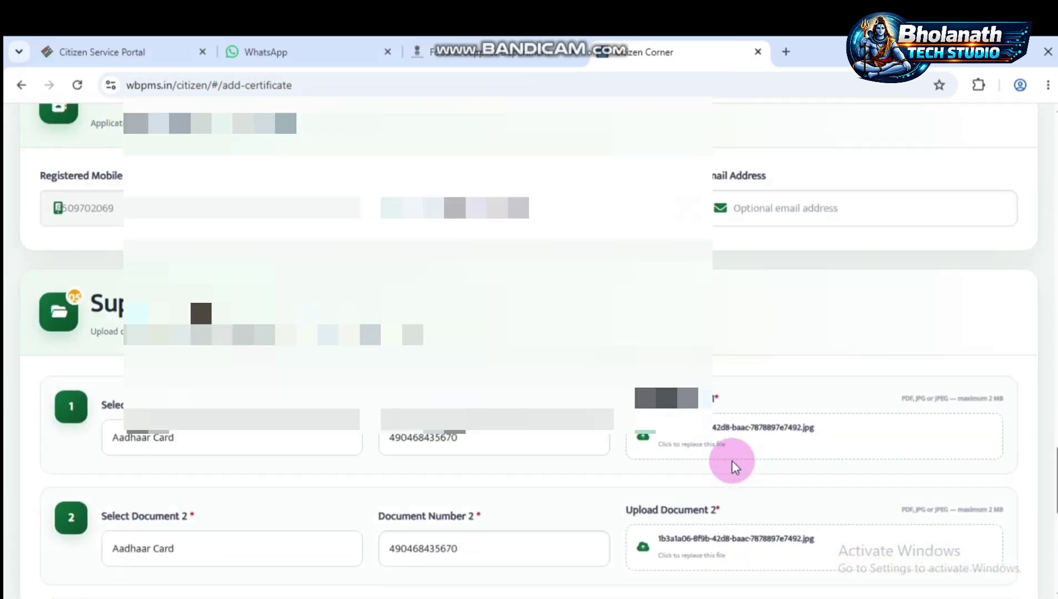
pyautogui.scroll(10, 731, 460)
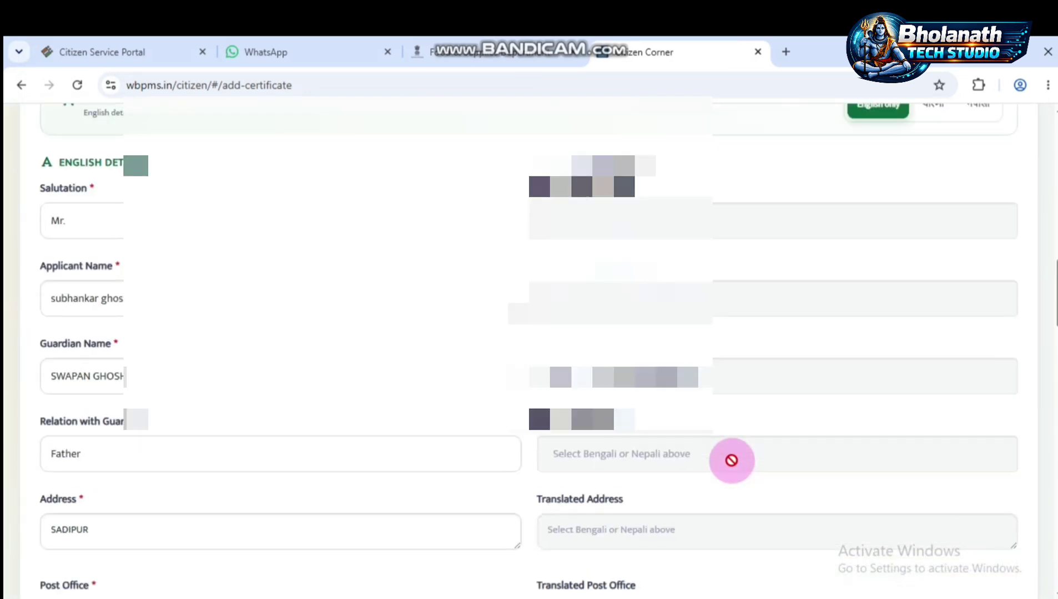
pyautogui.scroll(-20, 731, 460)
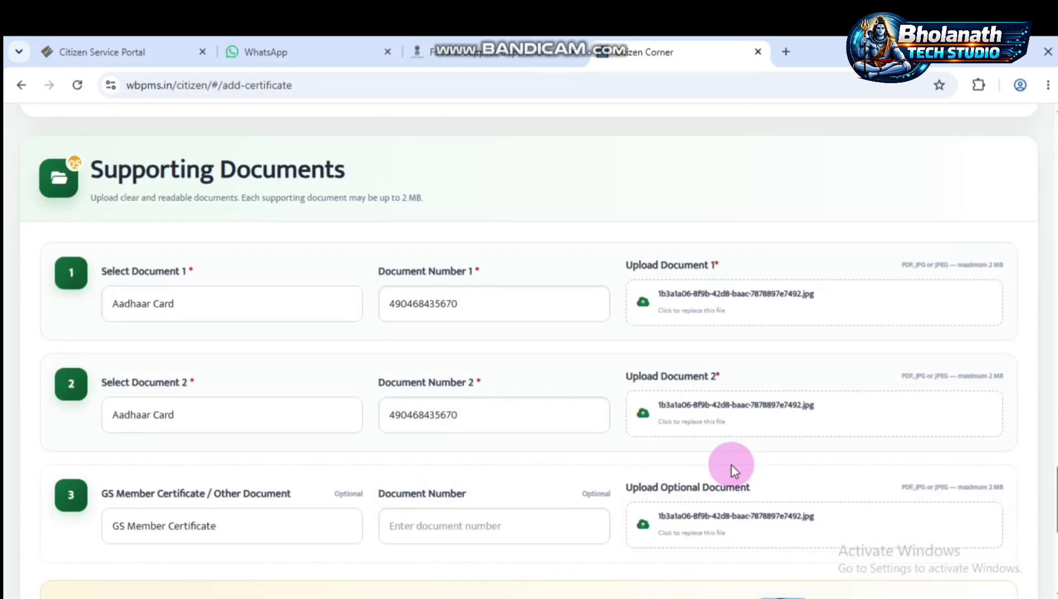
pyautogui.scroll(-6, 730, 464)
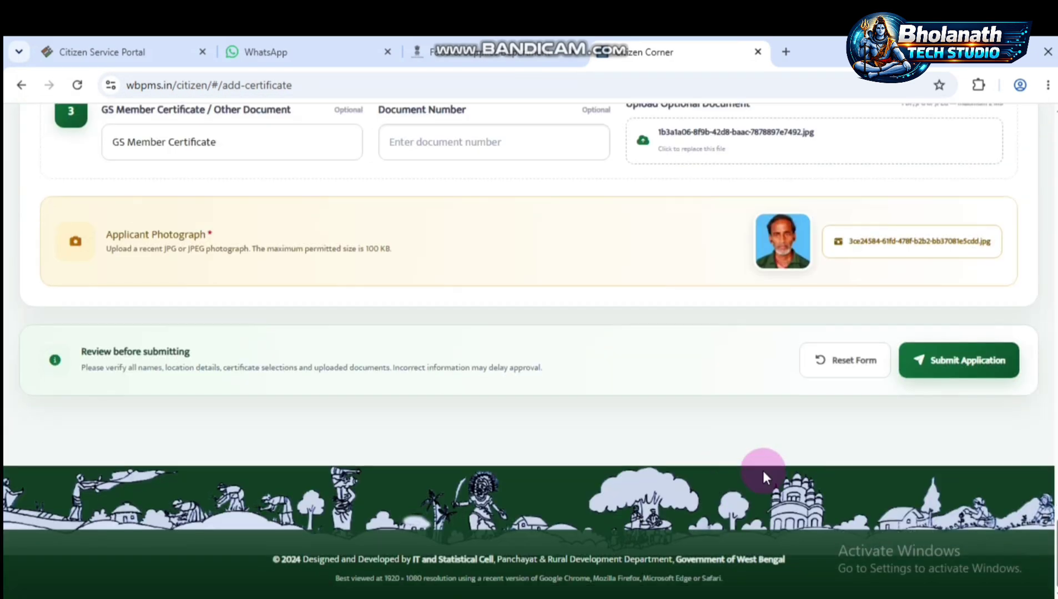
pyautogui.click(962, 373)
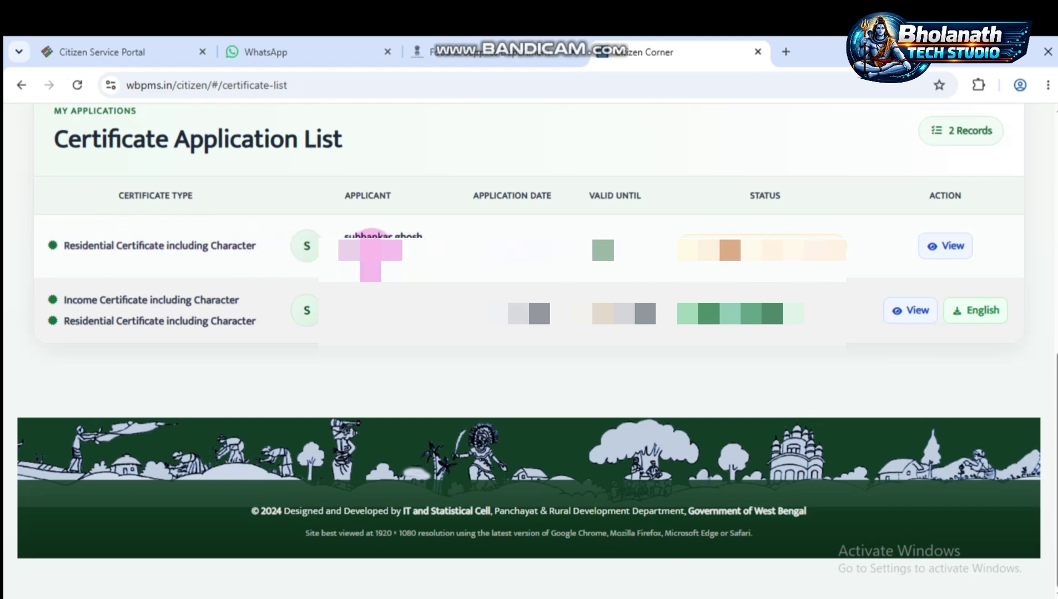
# - Check the two application records, then open the Ready To Download certificate in English
pyautogui.moveTo(441, 247); pyautogui.dragTo(340, 247)
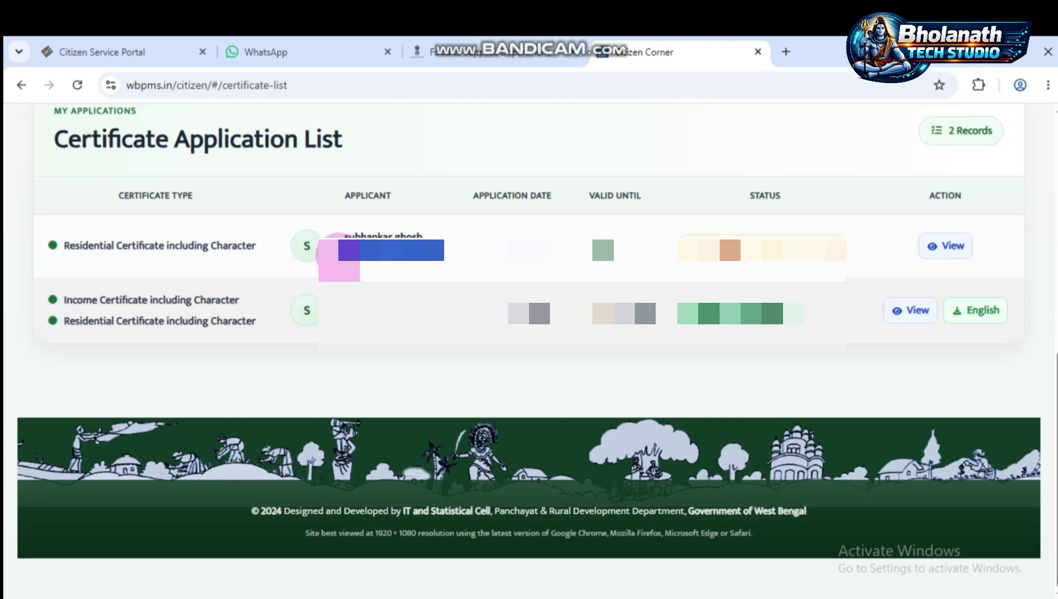
pyautogui.click(498, 273)
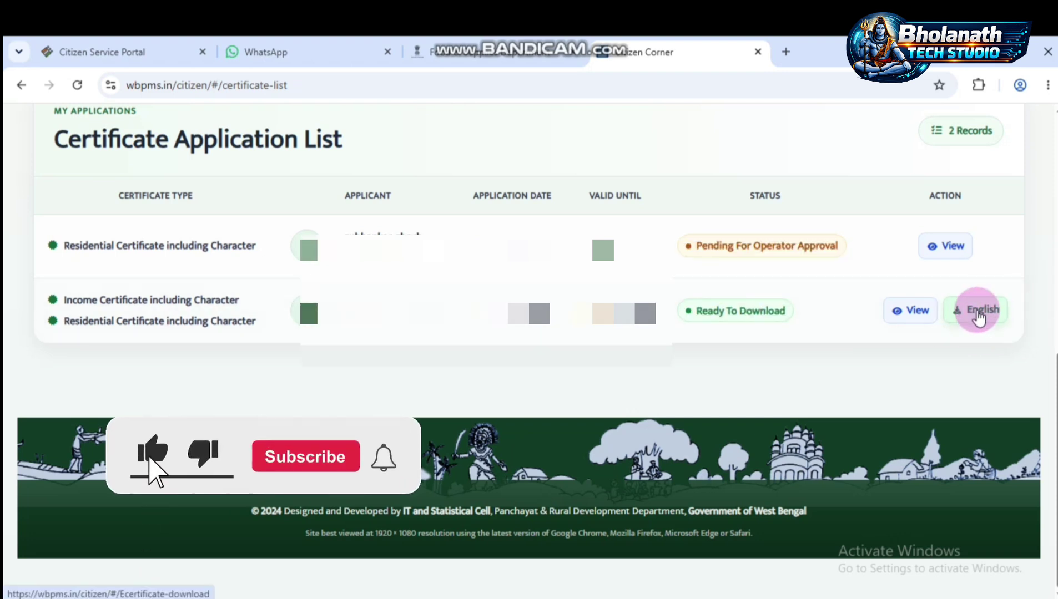
pyautogui.click(974, 310)
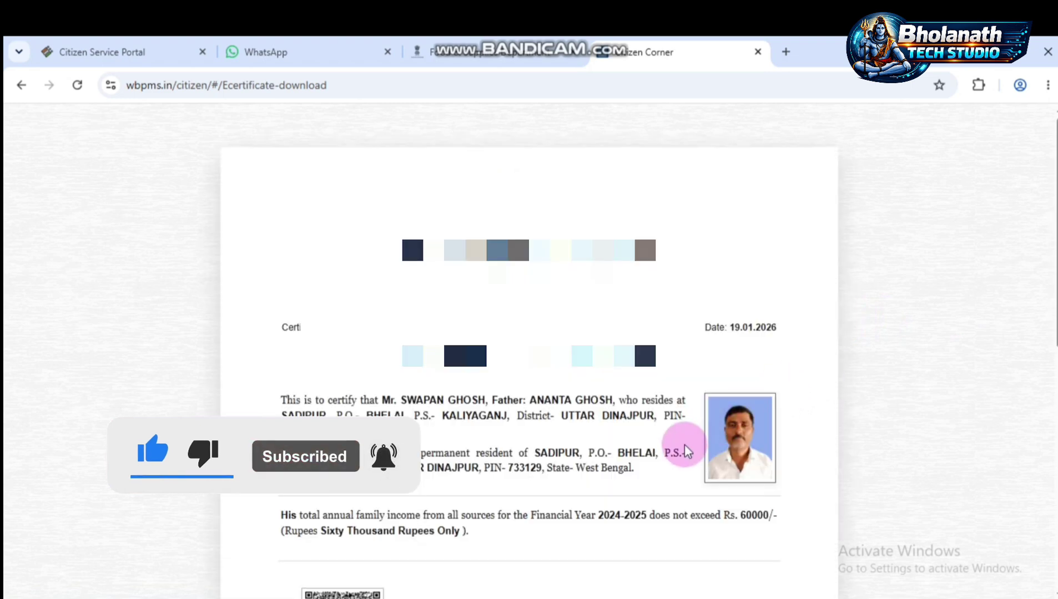
# - Scroll through the Anantapur Gram Panchayat income and residential e-certificate preview
pyautogui.scroll(-7, 684, 446)
pyautogui.scroll(7, 683, 447)
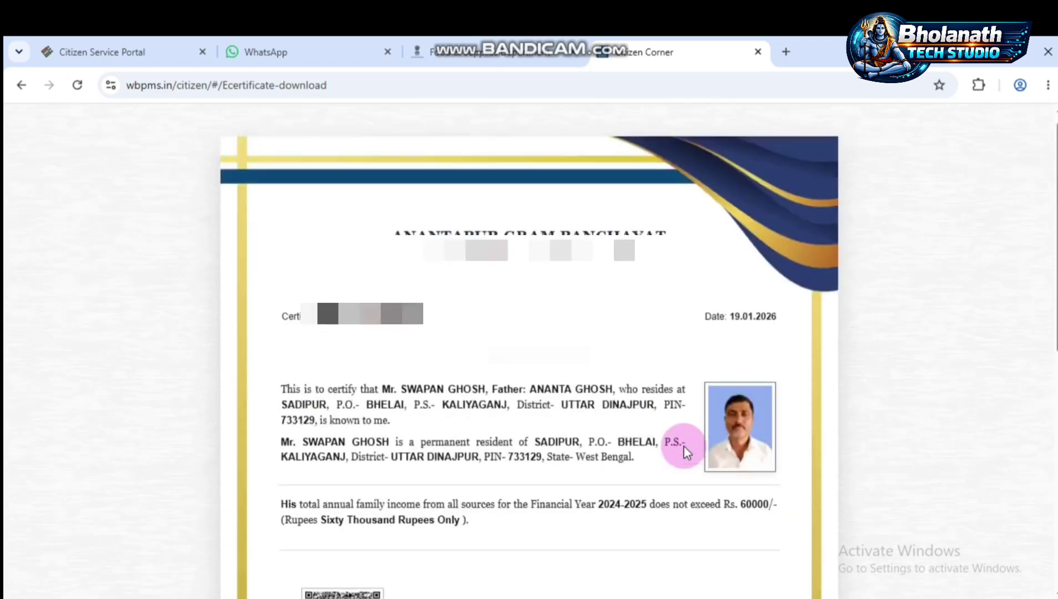
pyautogui.scroll(1, 684, 448)
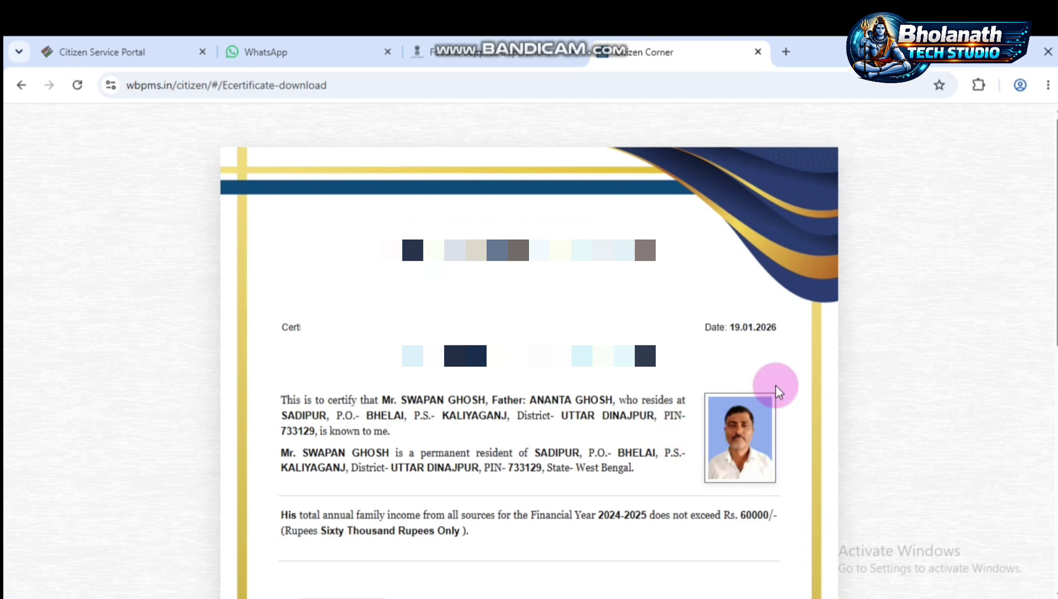